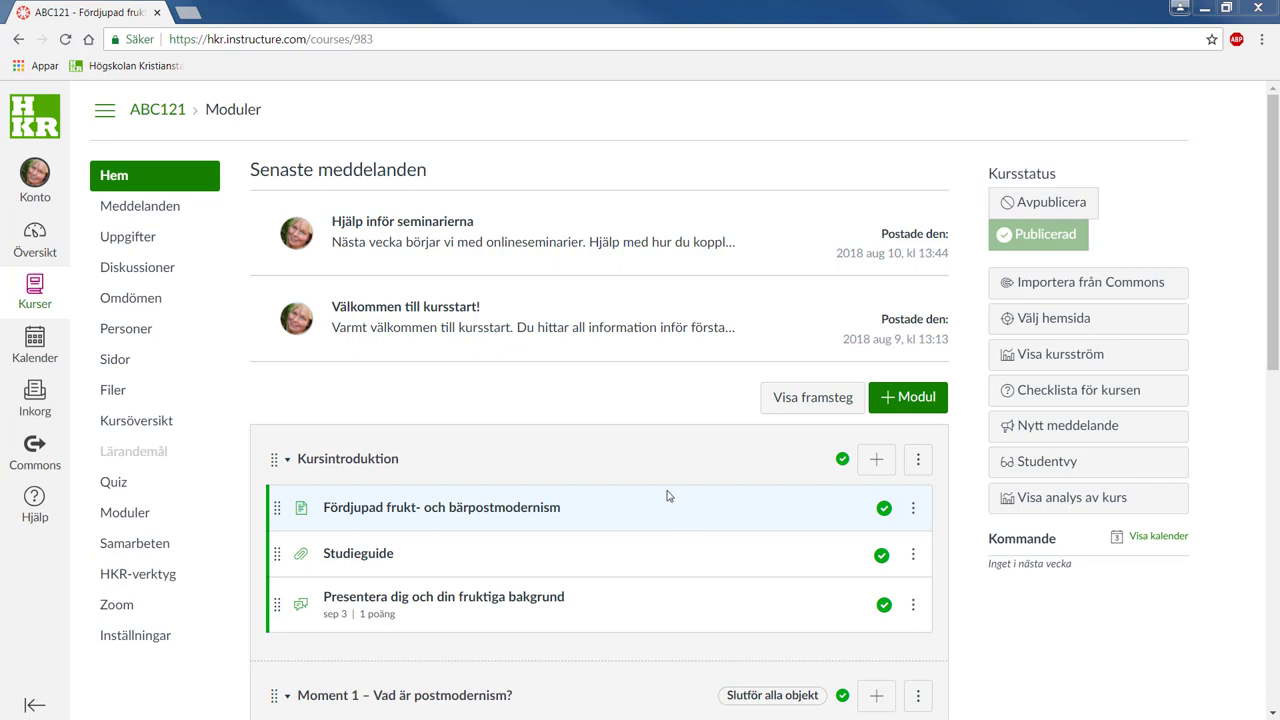
Create an assignment group named "Närvaro" in the course's assignments (Uppgifter).
left_click(112, 238)
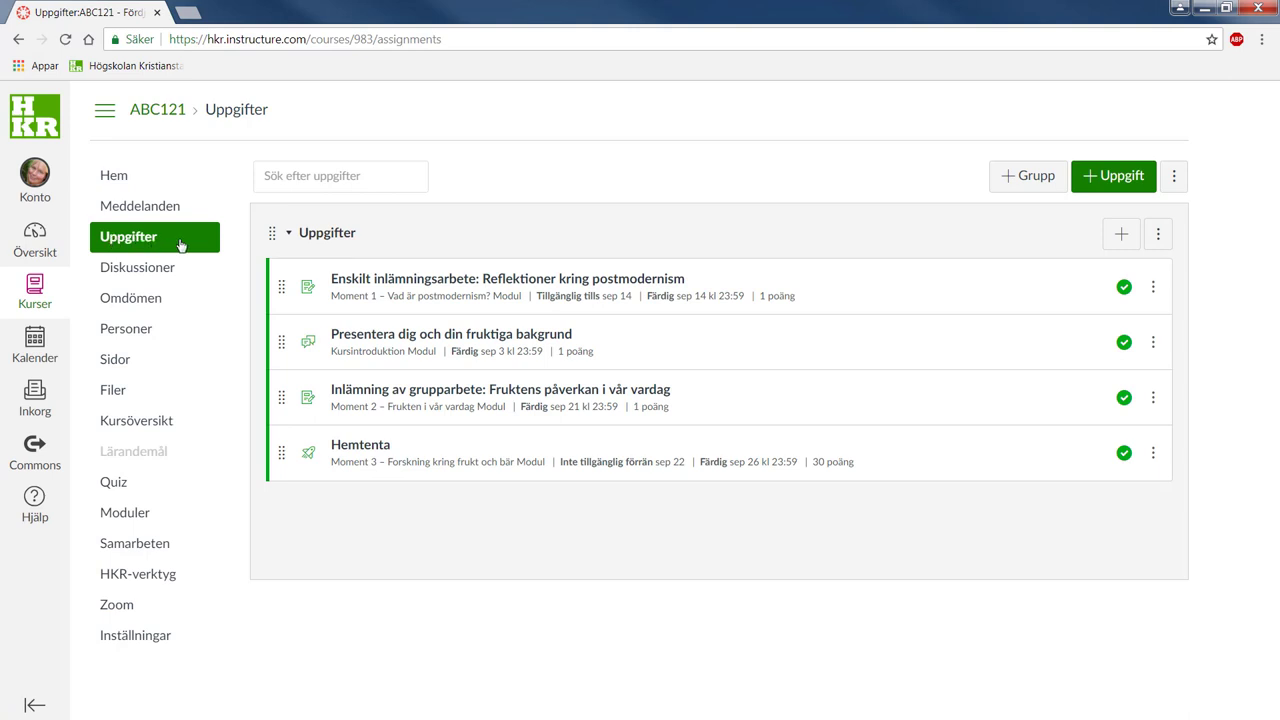
left_click(1024, 177)
type("Närvaro")
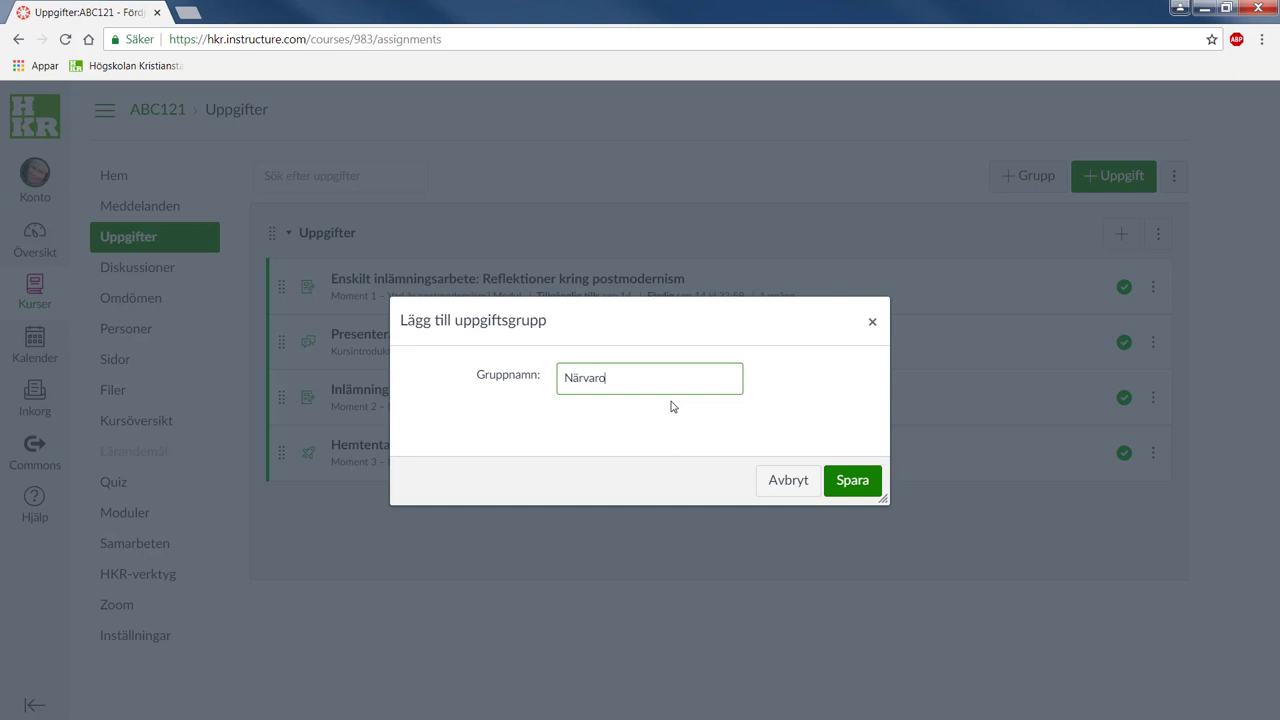
left_click(852, 479)
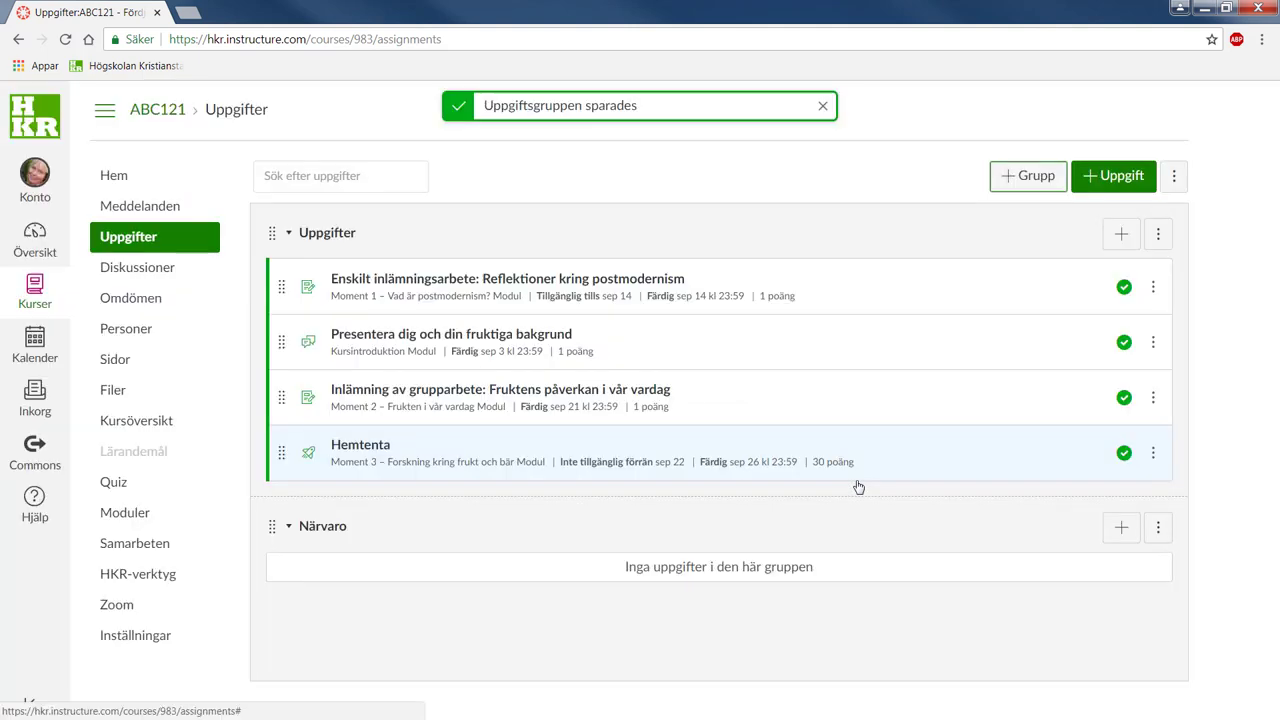
Add an assignment named "Närvaro Seminarie 1" worth 1 point to the Närvaro group and open its full options.
left_click(1122, 528)
left_click(608, 372)
type("Närvaro Se")
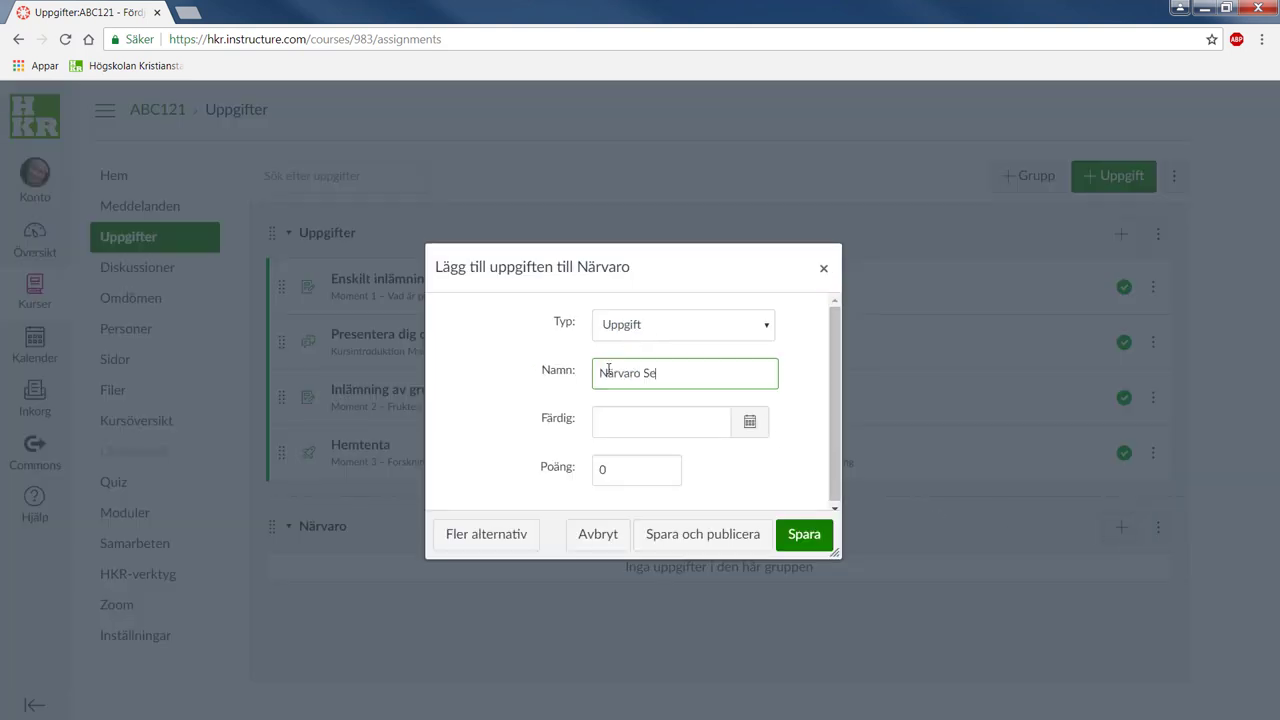
type("minarie 1")
left_click(720, 487)
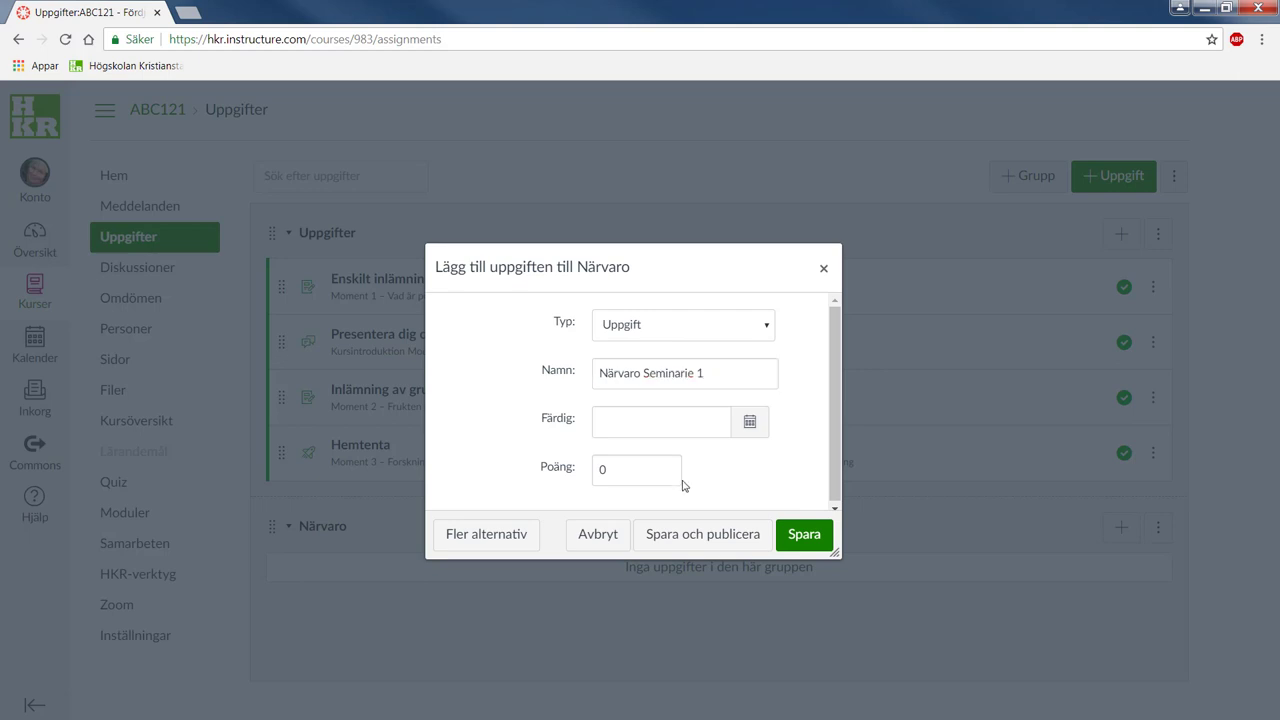
left_click(607, 470)
key("BackSpace")
type("1")
left_click(737, 482)
left_click(500, 540)
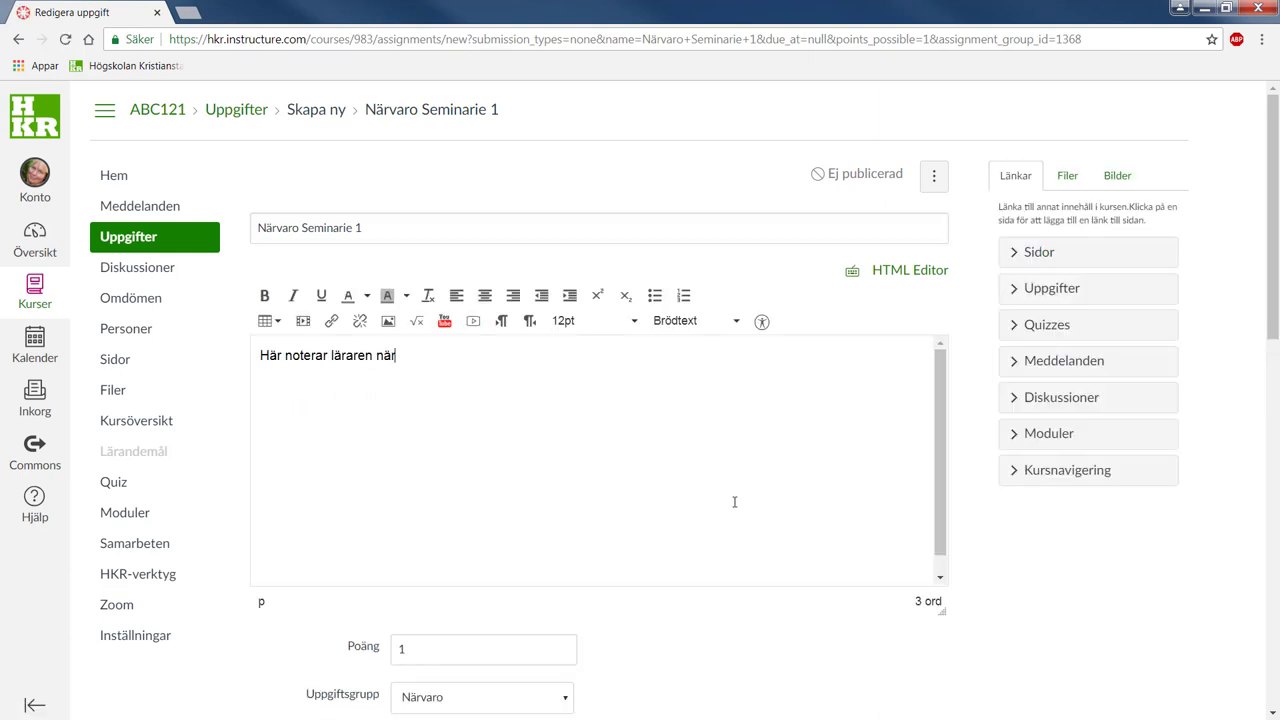
Write the description "Här noterar läraren närvaro" and set the assignment's grade display to Poäng.
type("varo")
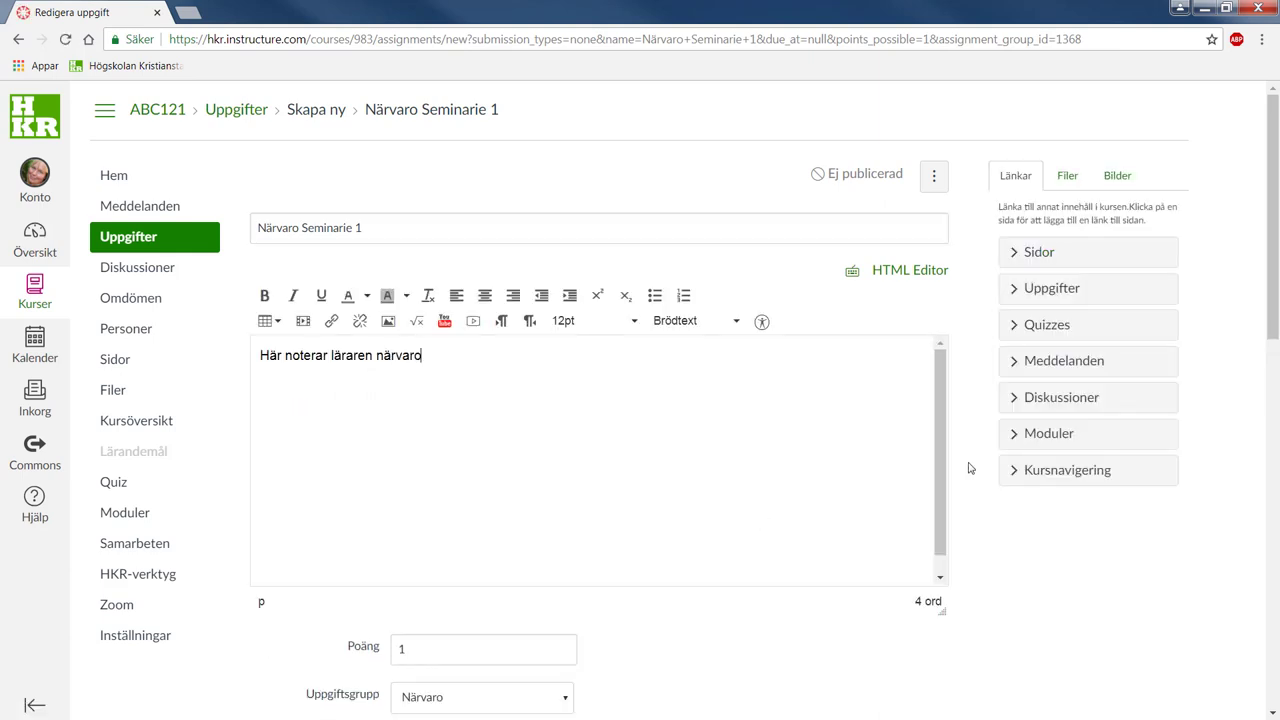
scroll(968, 467, "down", 4)
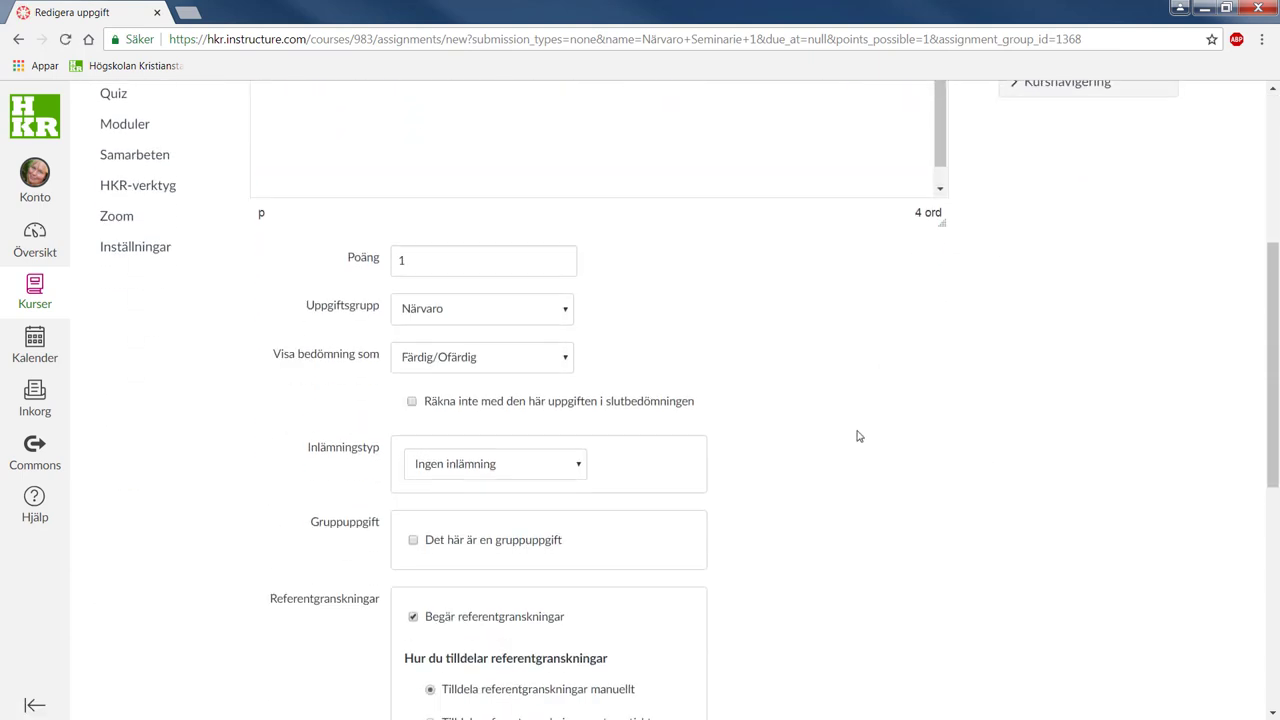
left_click(555, 368)
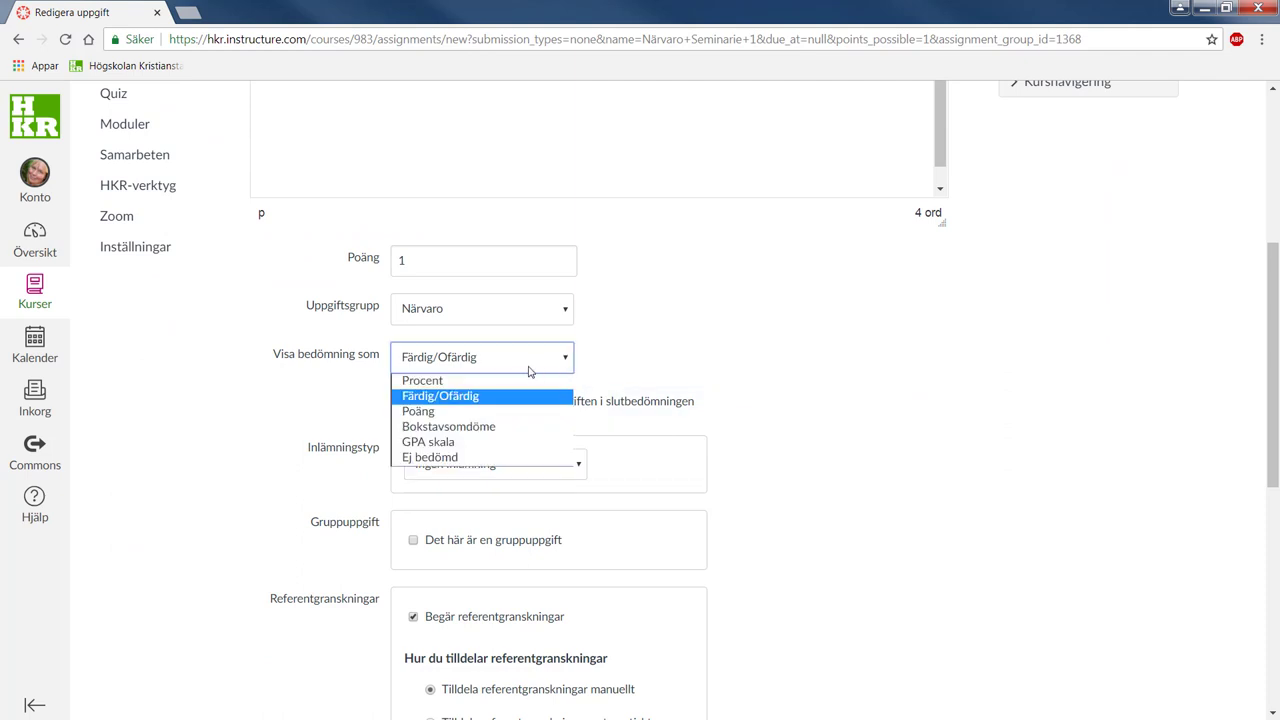
left_click(479, 410)
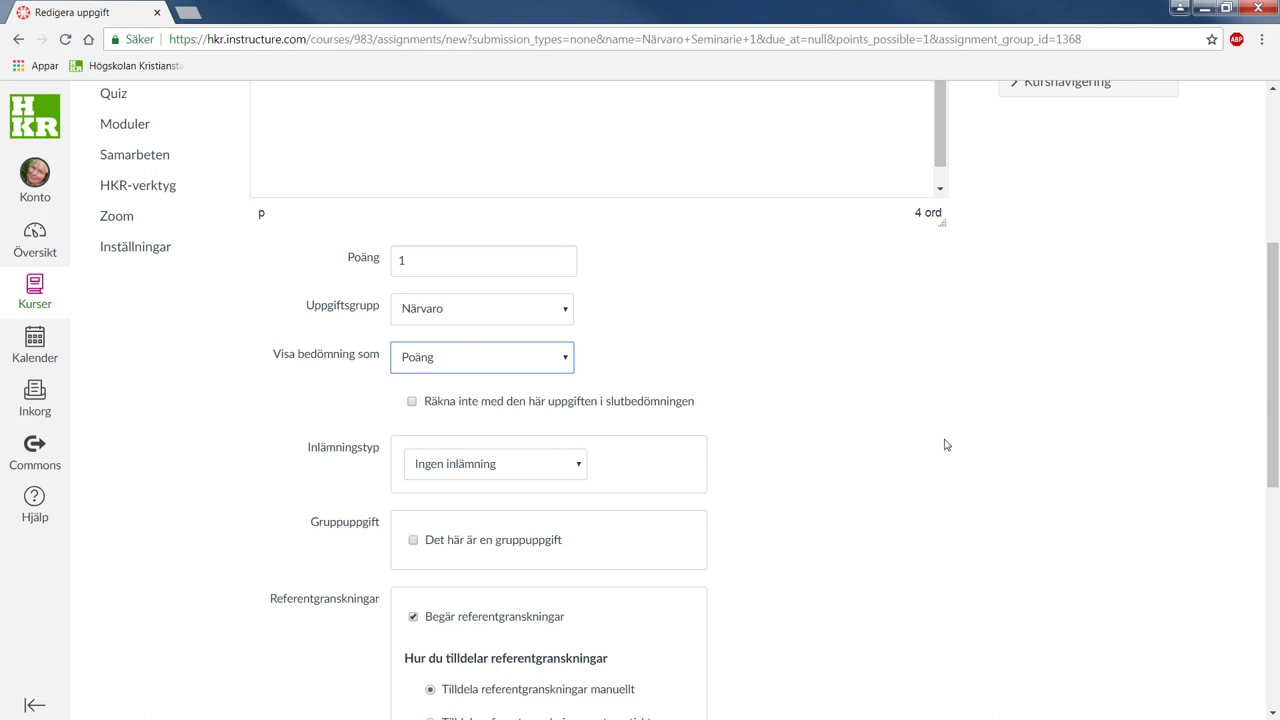
Turn off peer reviews (Begär referentgranskningar) for Närvaro Seminarie 1, then save and publish the assignment.
scroll(943, 429, "down", 2)
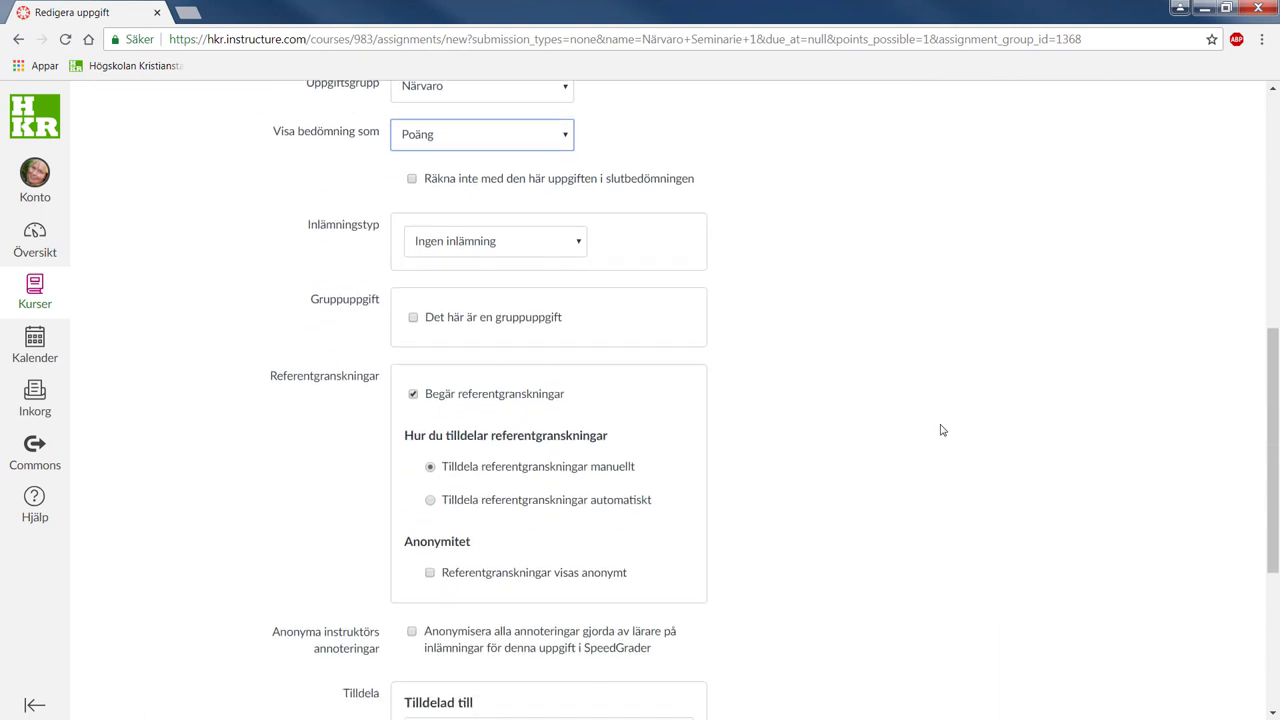
left_click(413, 385)
scroll(872, 350, "down", 1)
scroll(872, 350, "down", 1)
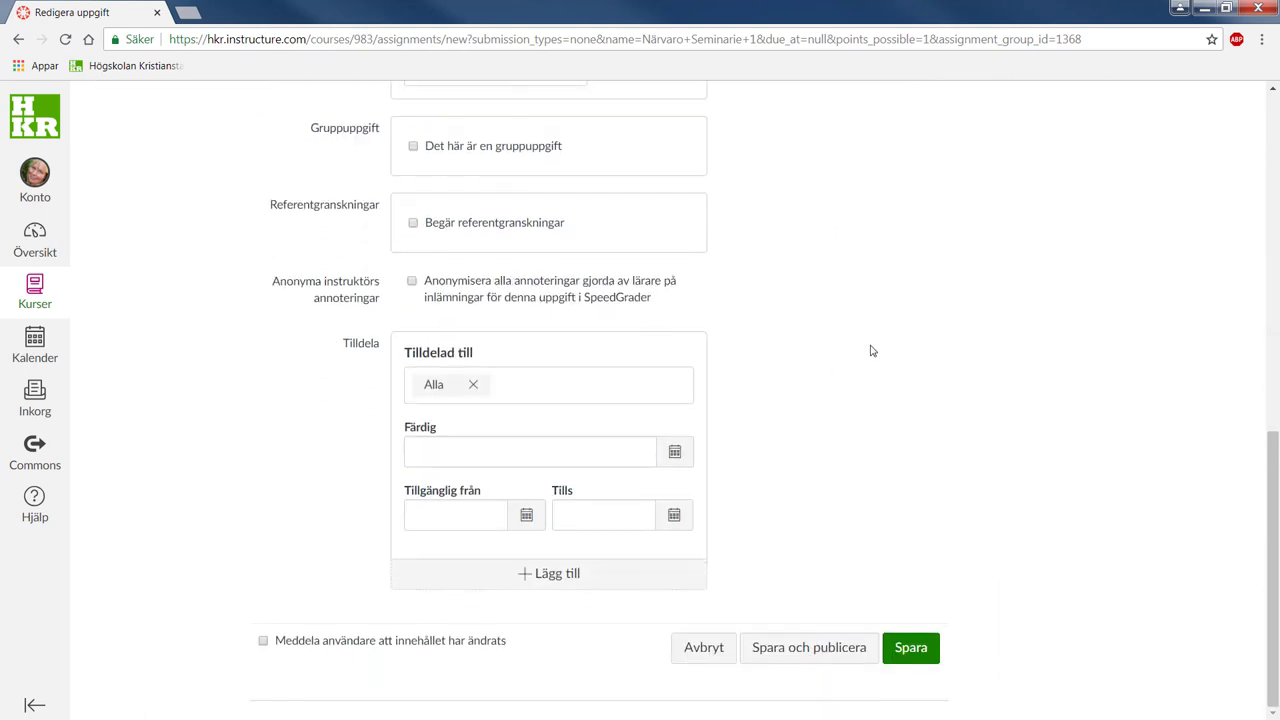
left_click(806, 652)
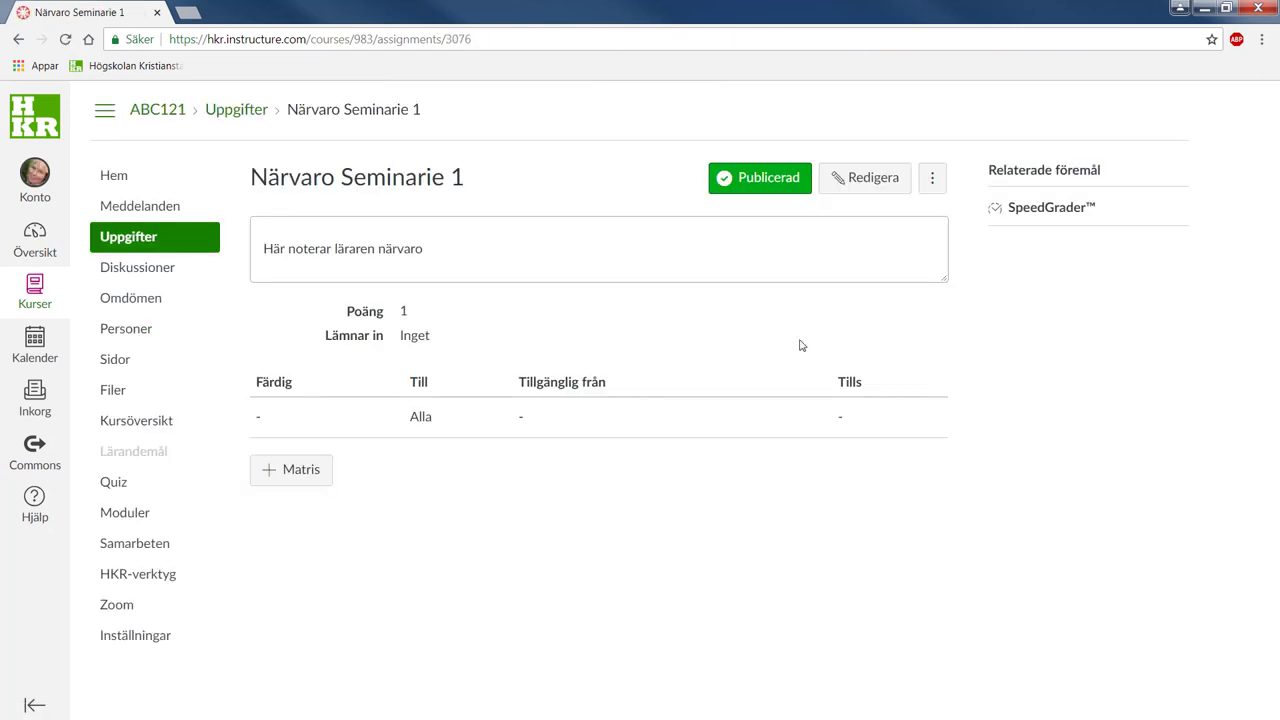
Add a second assignment named "Närvaro Seminarie 2" worth 1 point to the Närvaro group and open its full options.
left_click(190, 249)
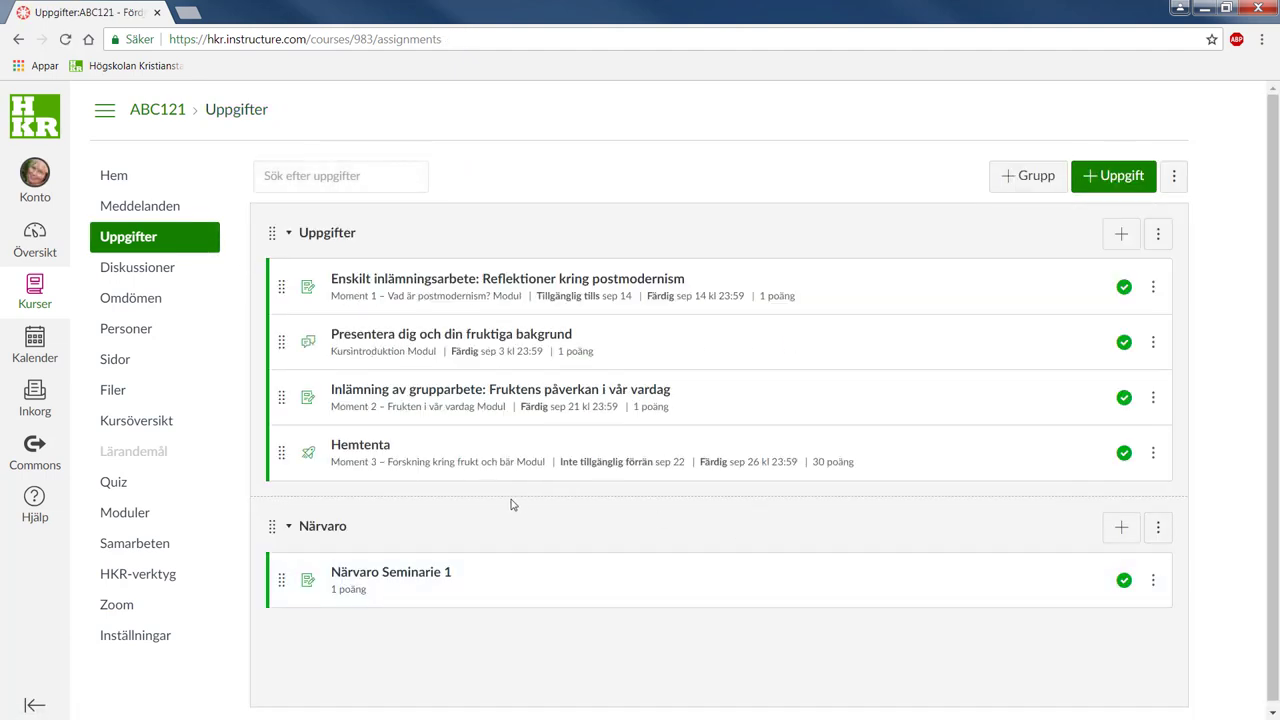
left_click(1121, 528)
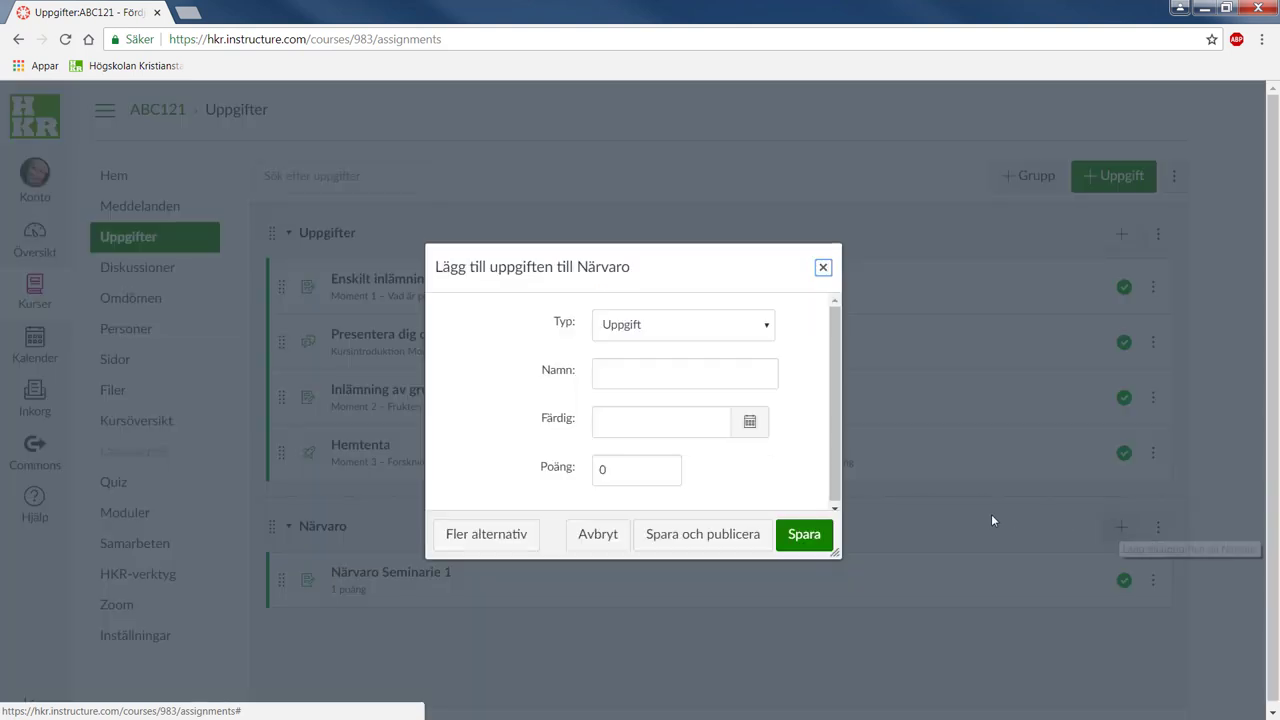
left_click(623, 380)
type("Närvaro Seminarie")
left_click(657, 472)
type("1")
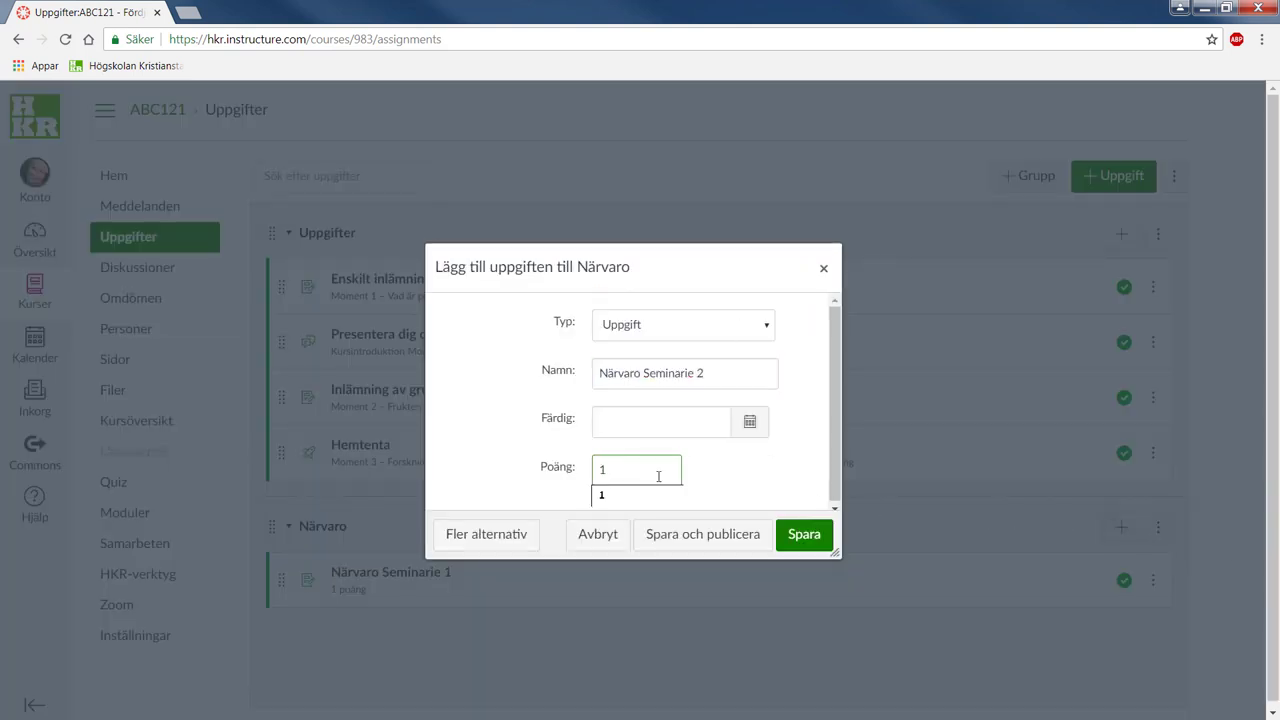
left_click(478, 540)
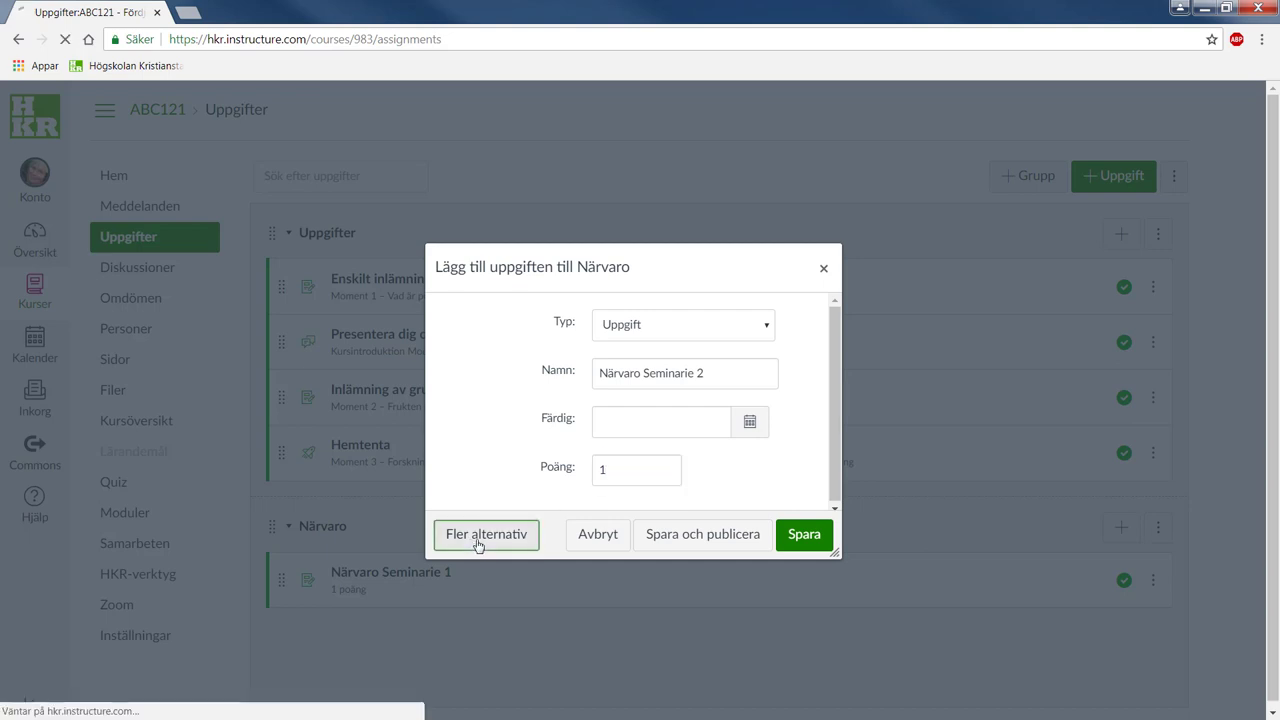
Check the grading and submission settings of Närvaro Seminarie 2, then save and publish it.
scroll(967, 517, "down", 2)
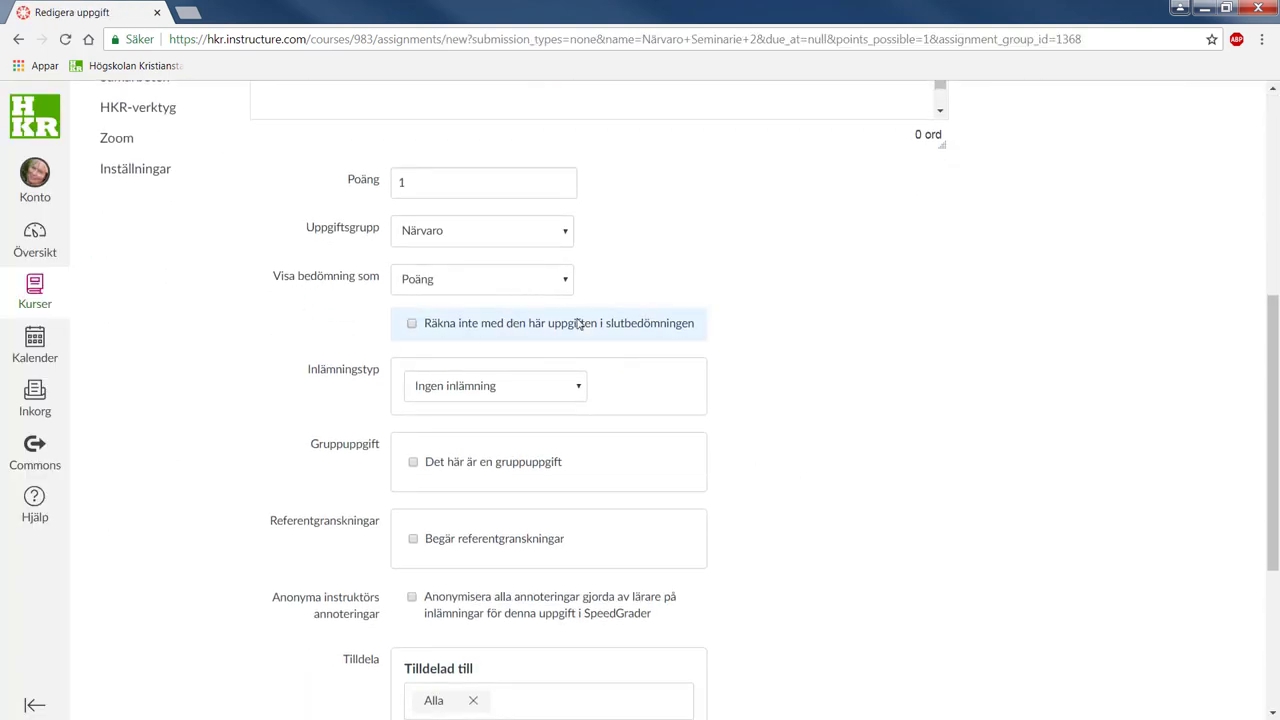
scroll(828, 435, "down", 3)
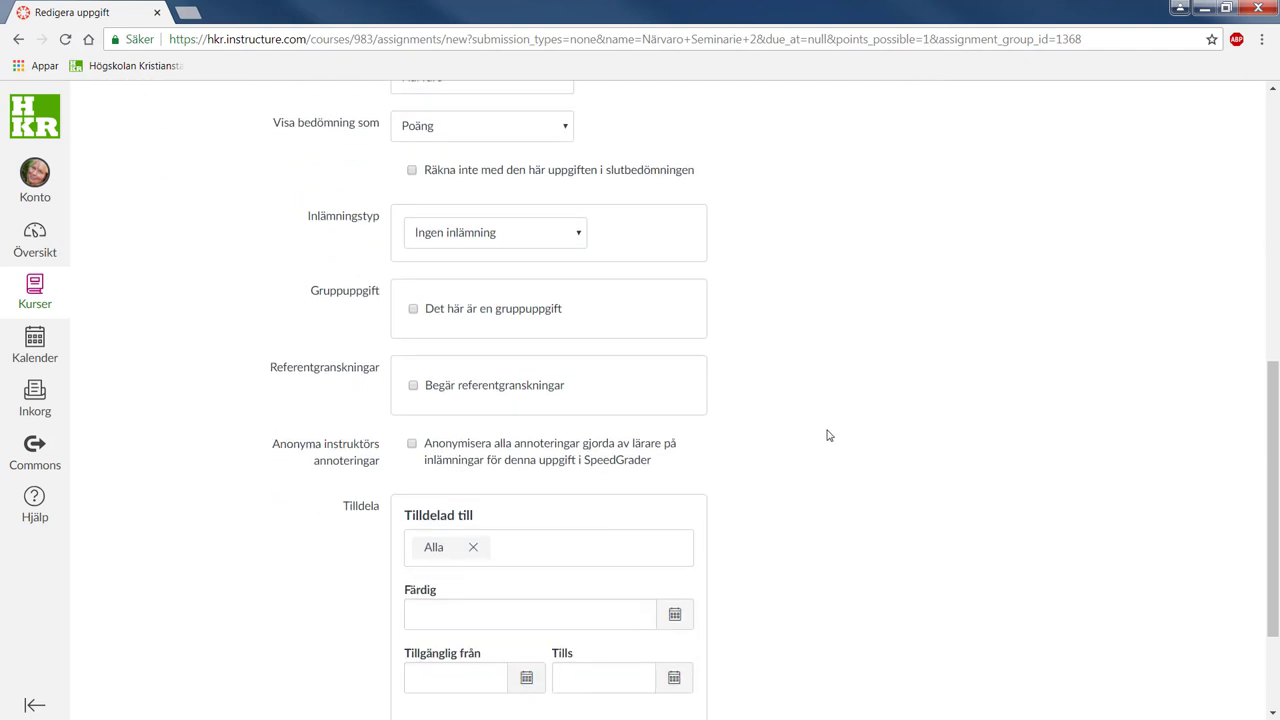
scroll(862, 417, "down", 1)
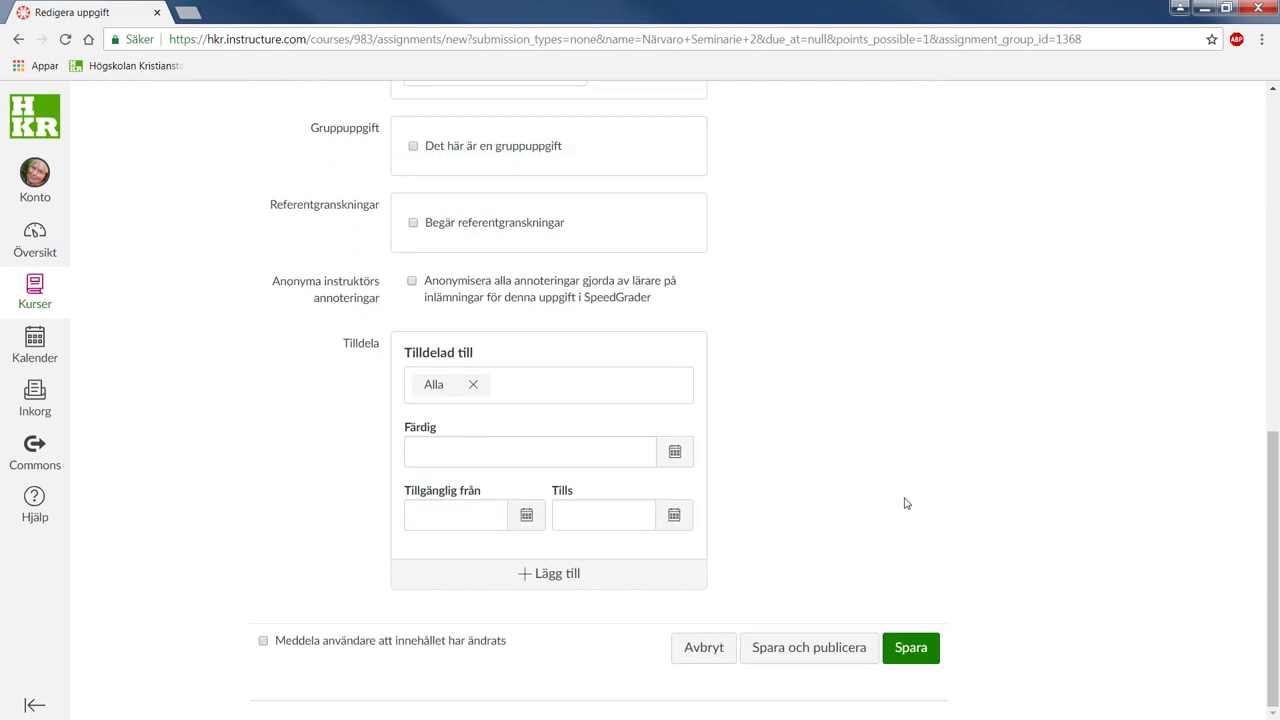
left_click(829, 648)
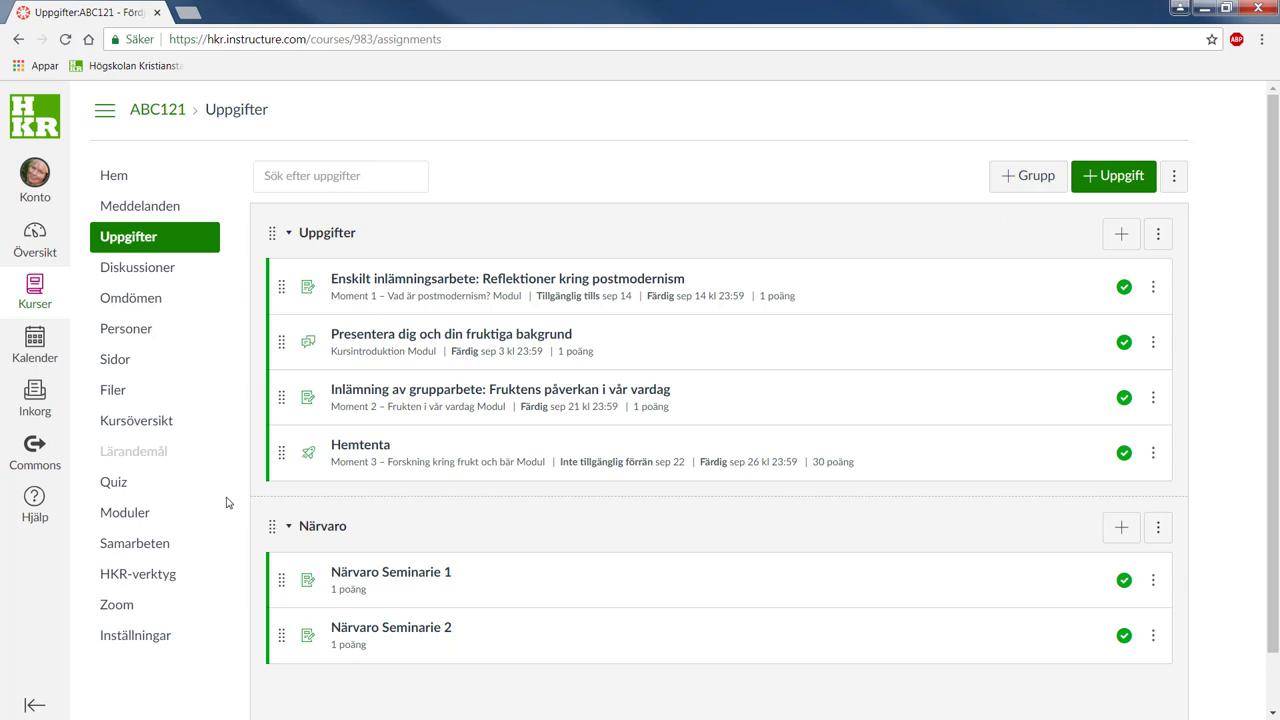
In the gradebook (Omdömen), enter 0 for Närvaro Seminarie 1 for the fourth and seventh students listed.
left_click(154, 306)
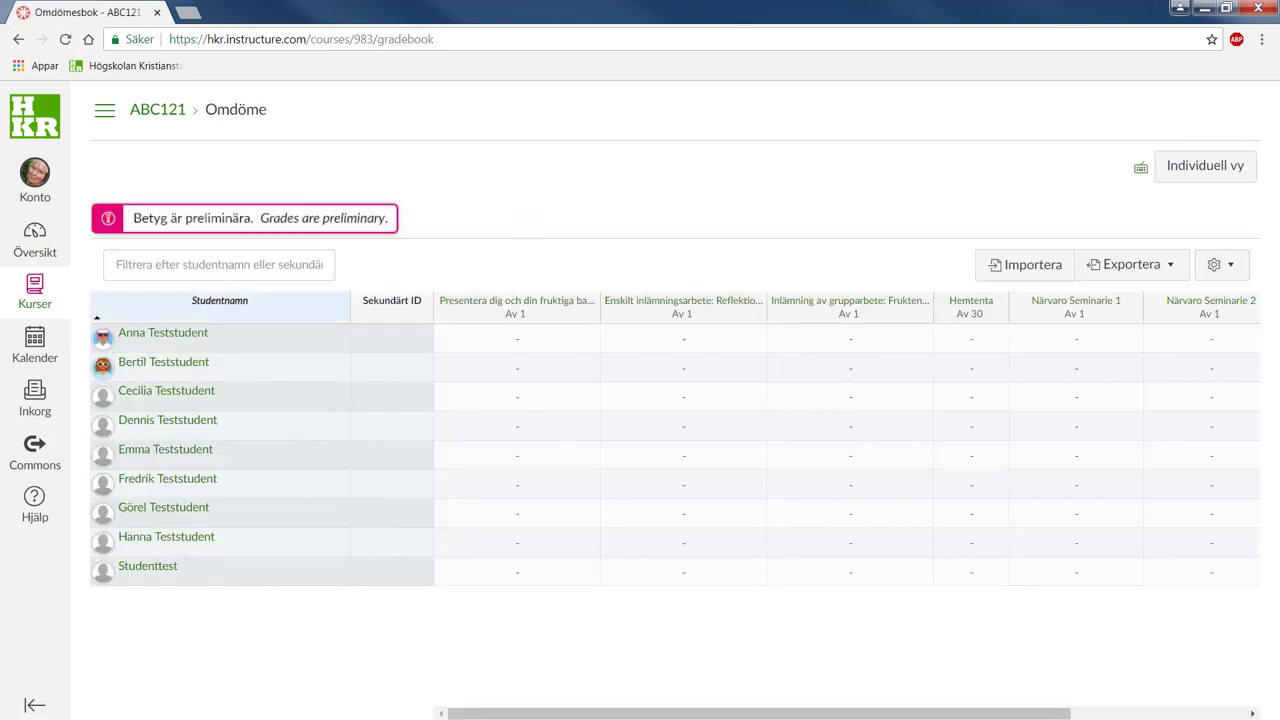
left_click_drag(816, 713, 902, 716)
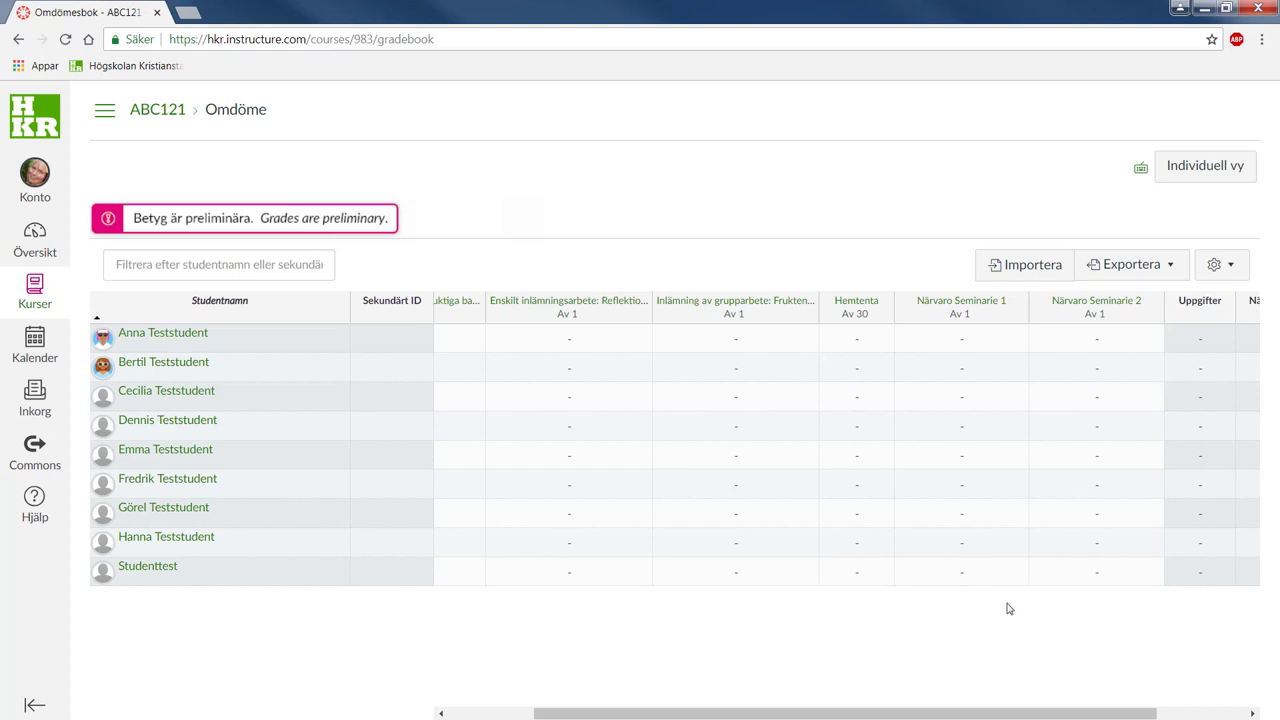
left_click(961, 430)
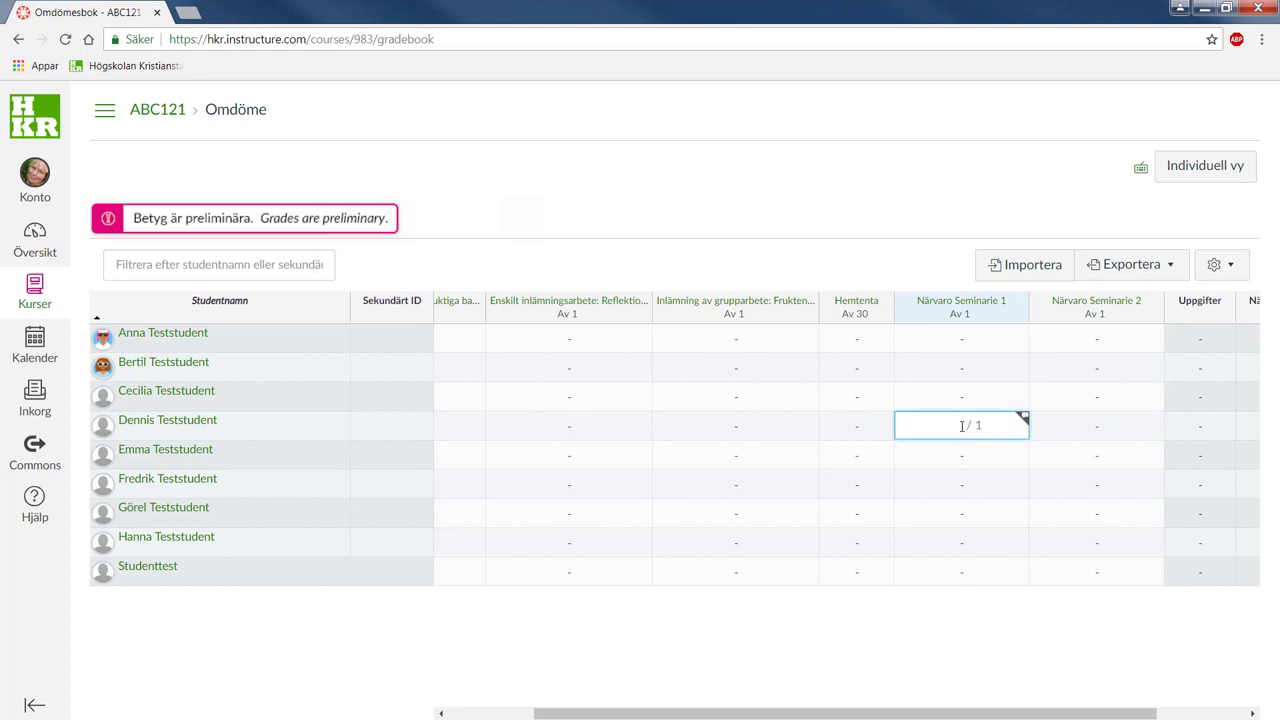
key("Return")
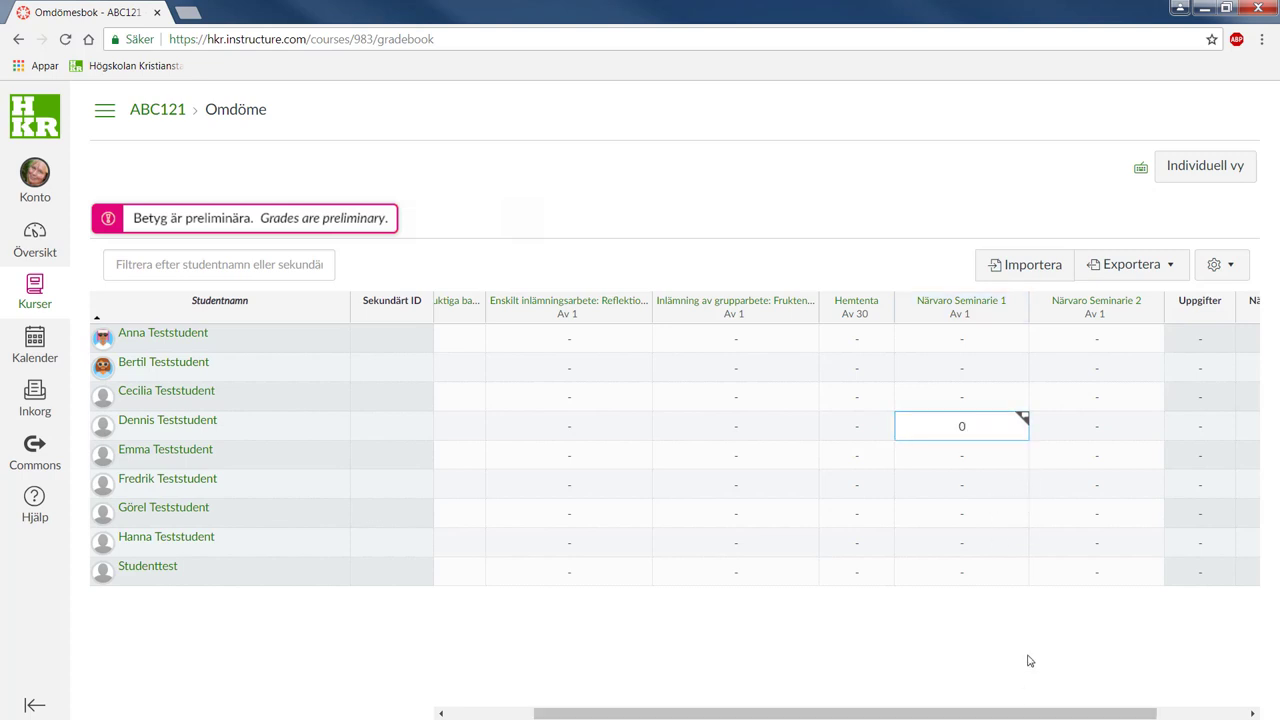
left_click(965, 515)
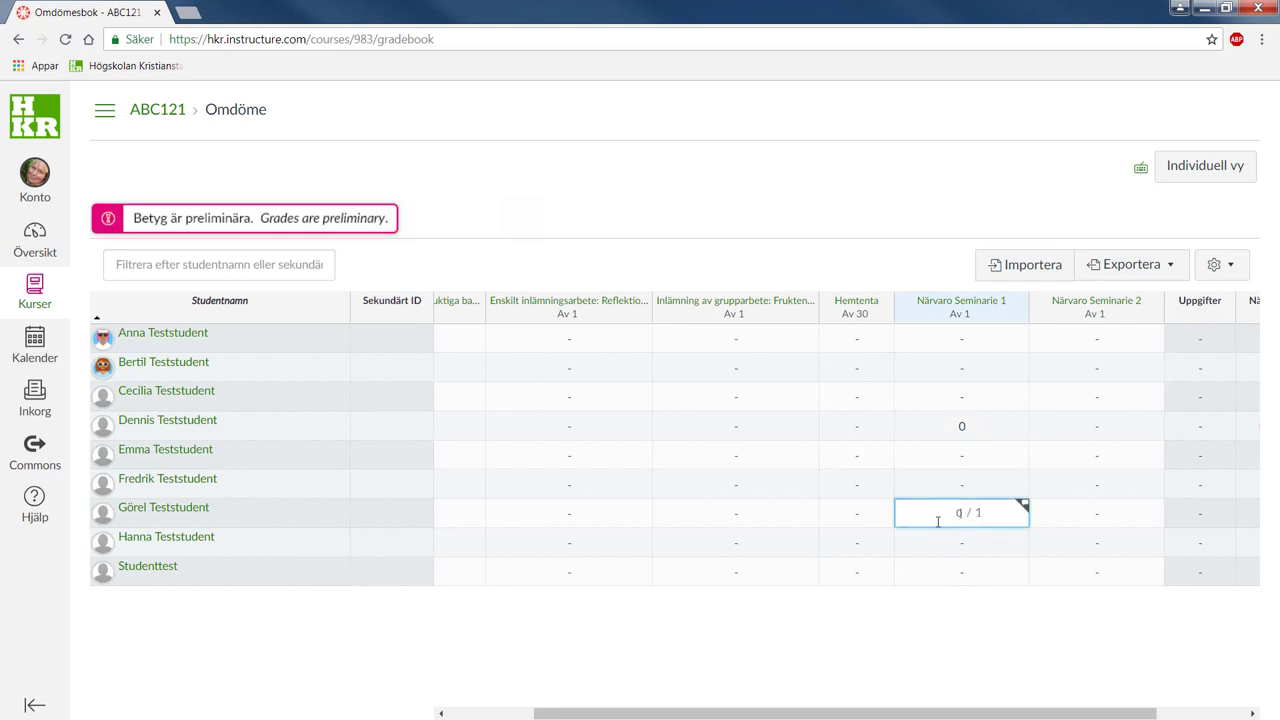
key("Return")
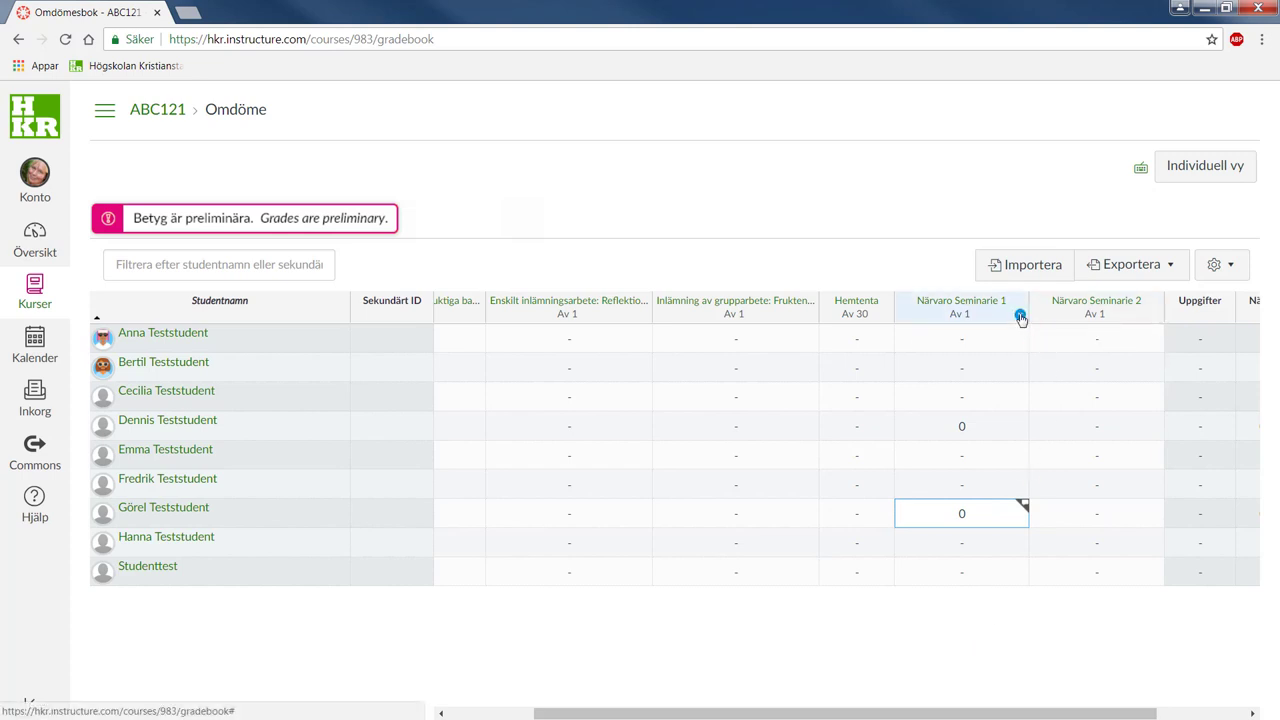
Apply a default grade of 1 to Närvaro Seminarie 1 without overwriting grades already given.
left_click(1020, 316)
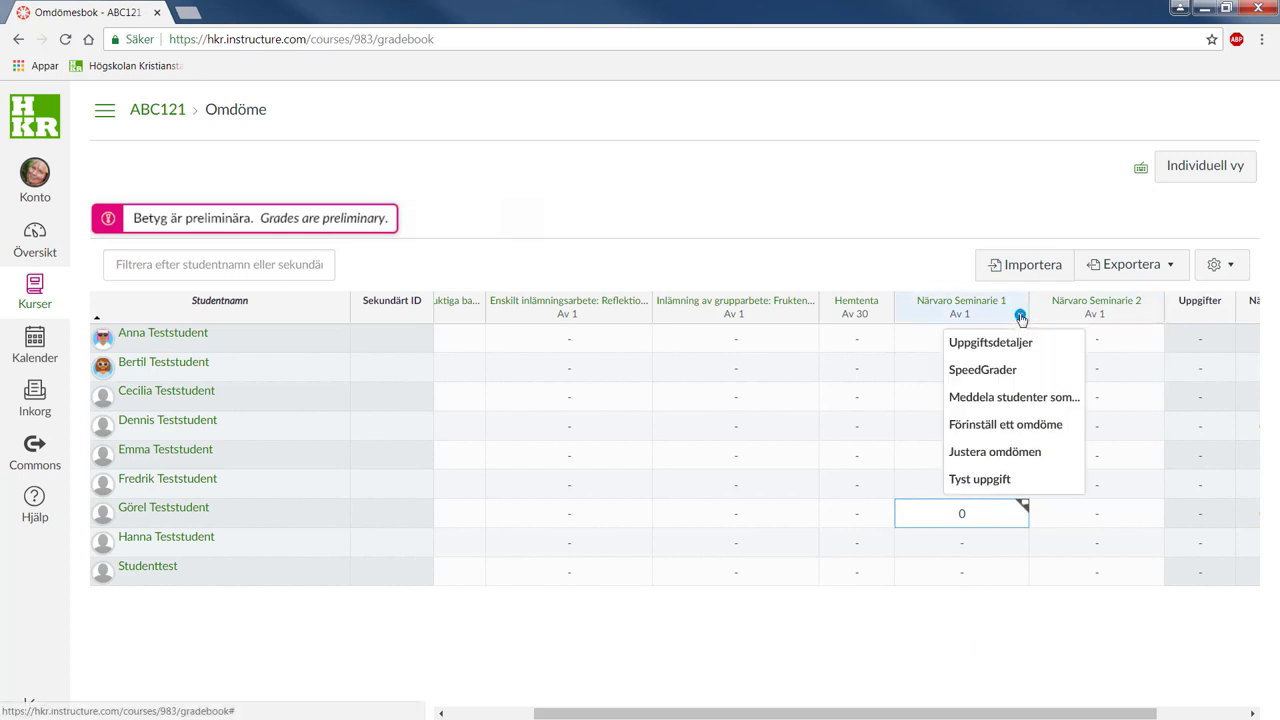
left_click(993, 426)
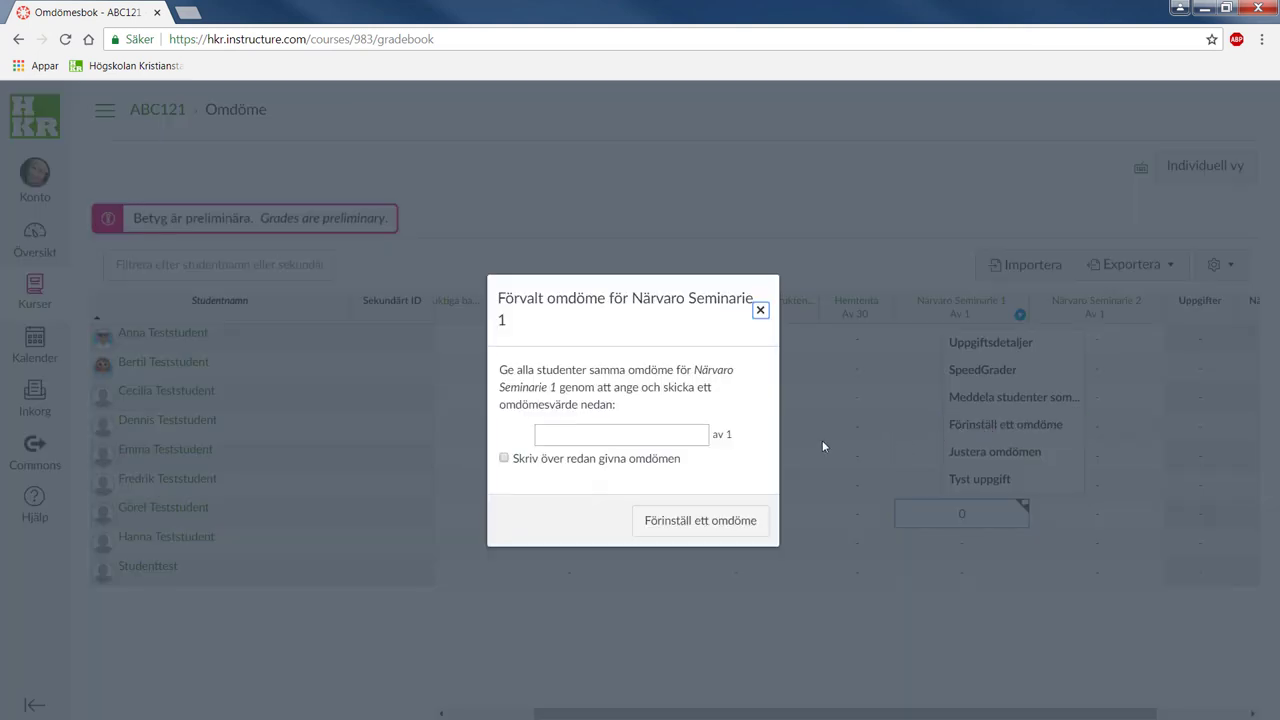
left_click(683, 437)
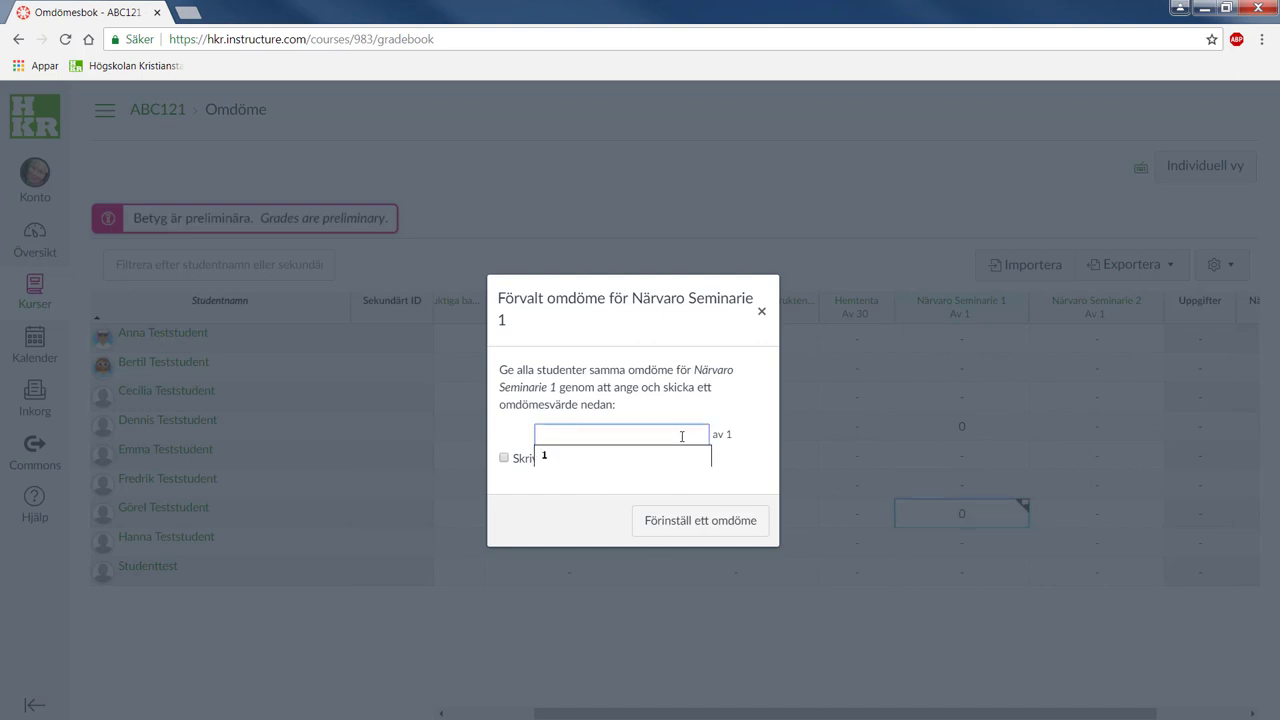
type("1")
left_click(760, 424)
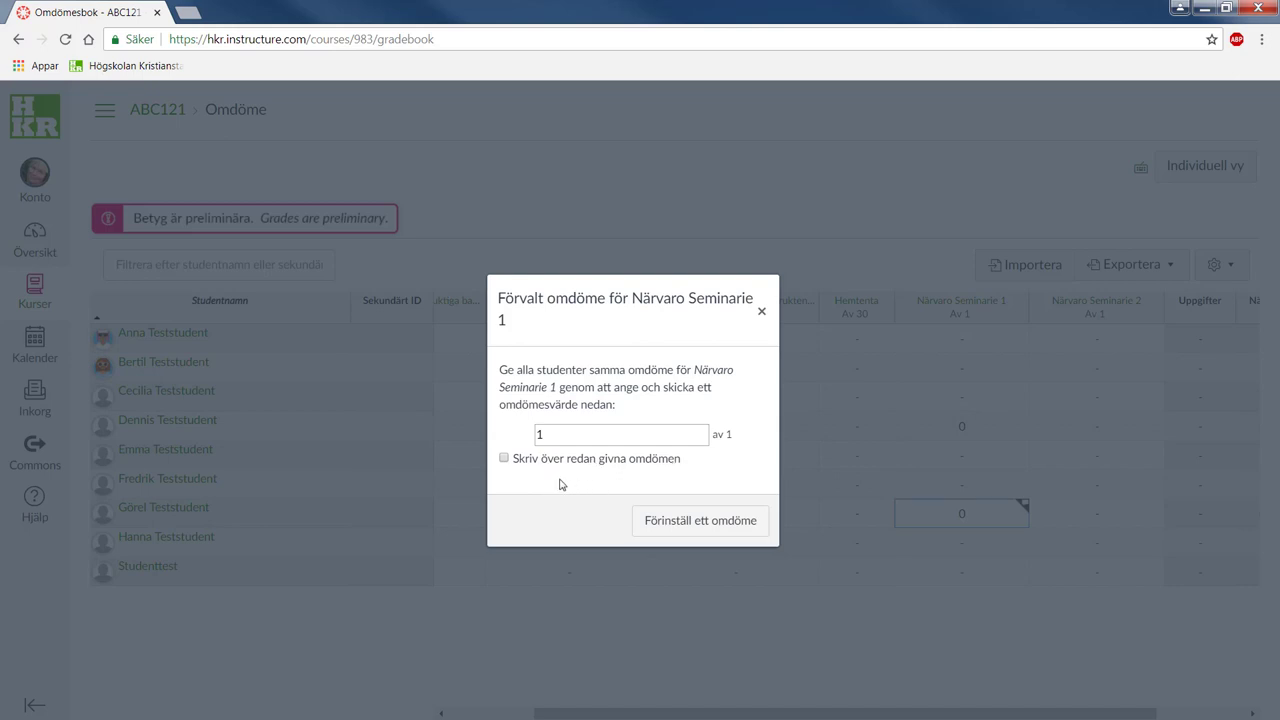
left_click(679, 526)
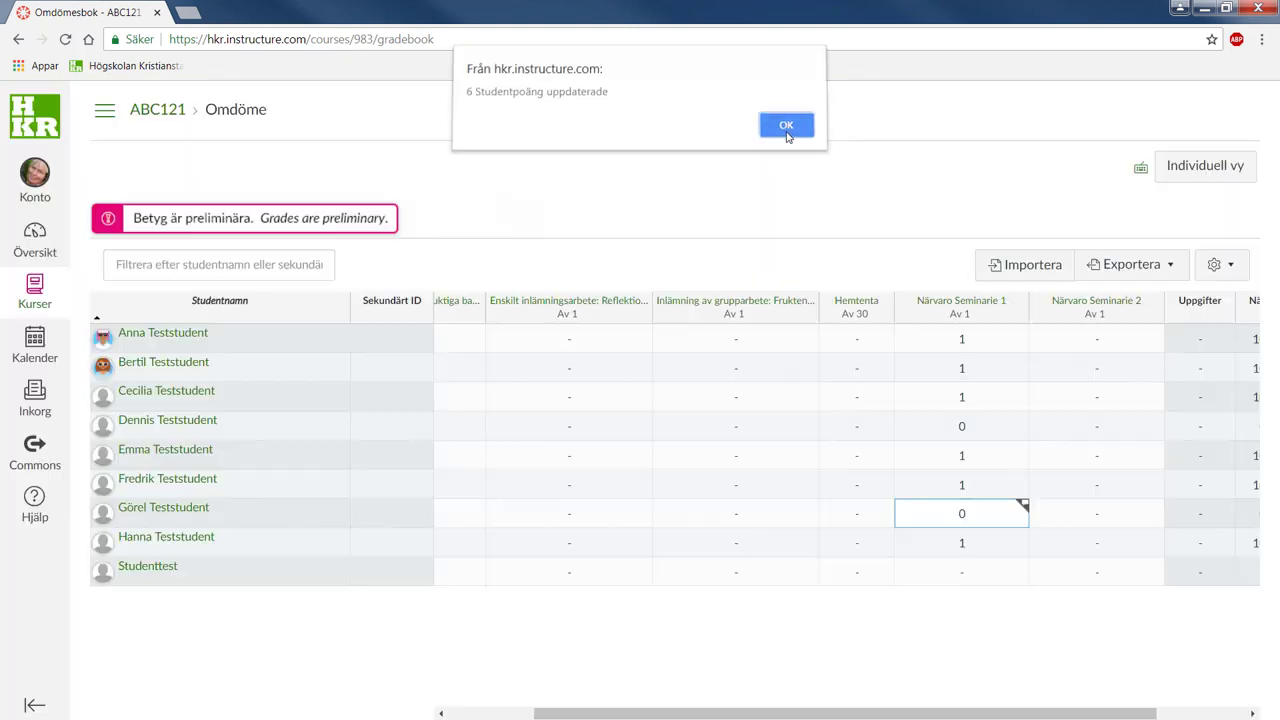
left_click(786, 134)
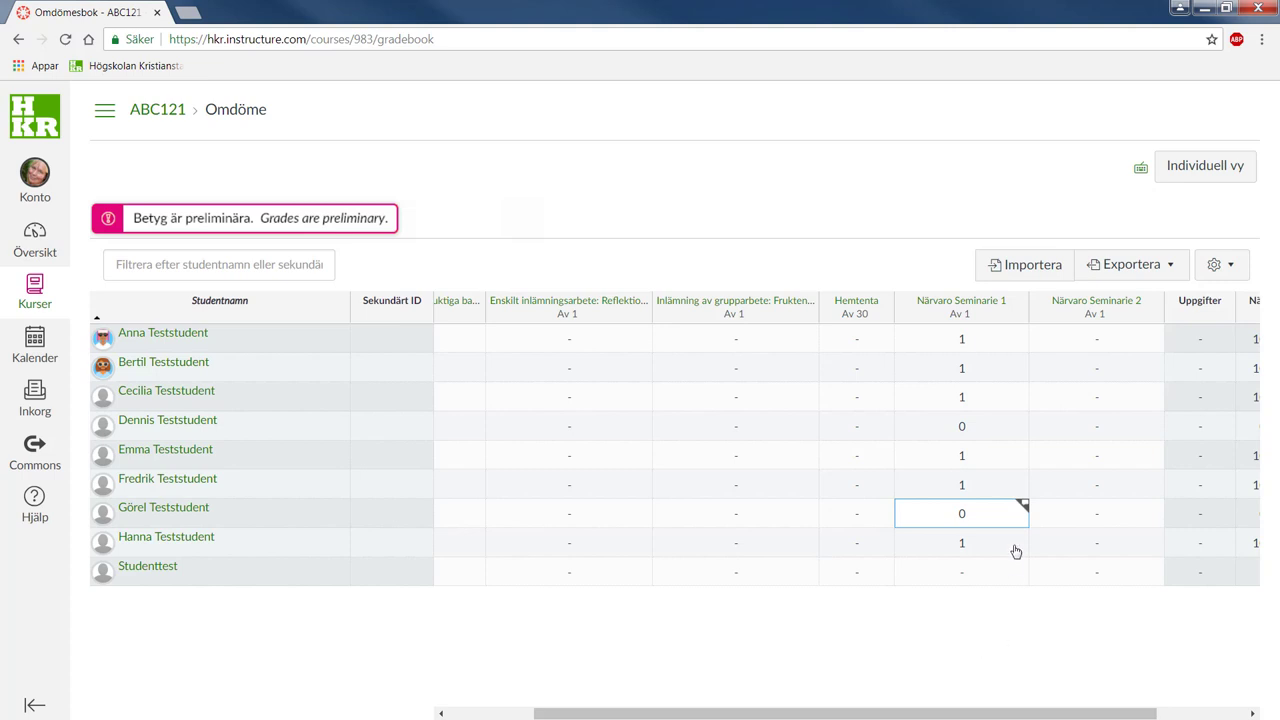
View the grade details and comment field of the fourth student's Närvaro Seminarie 1 entry, then close them.
left_click(1023, 420)
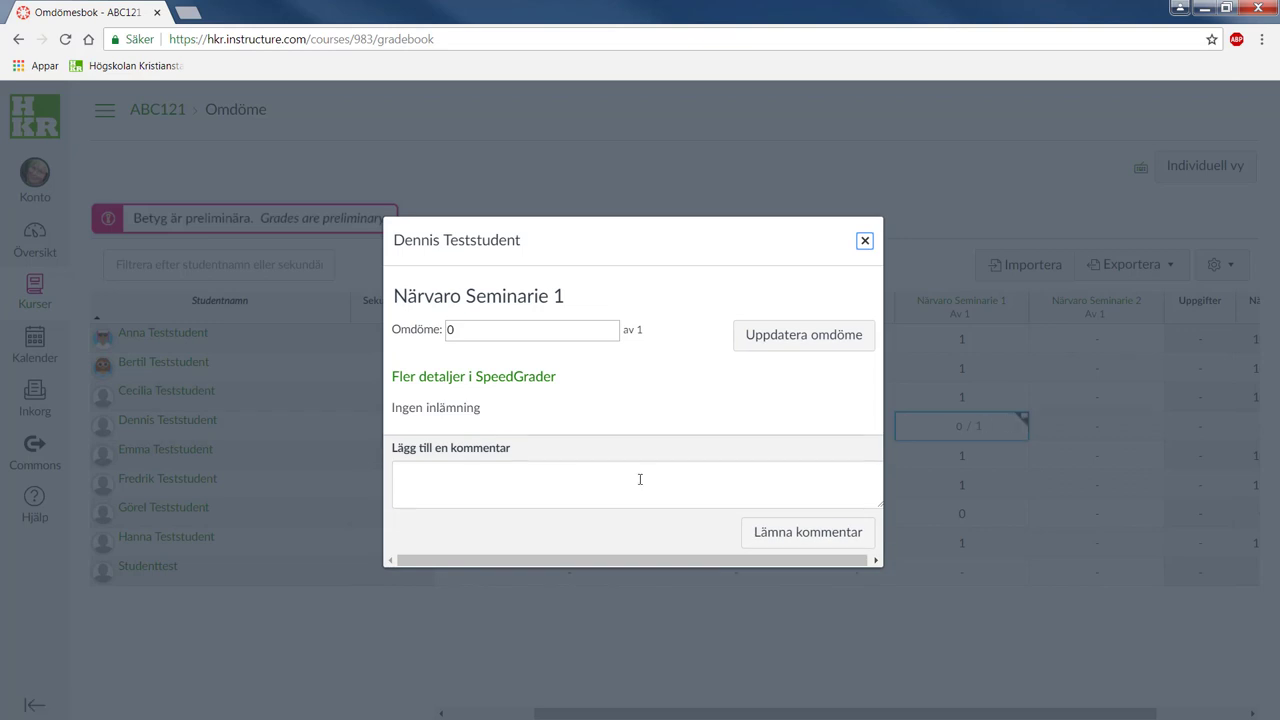
left_click(865, 243)
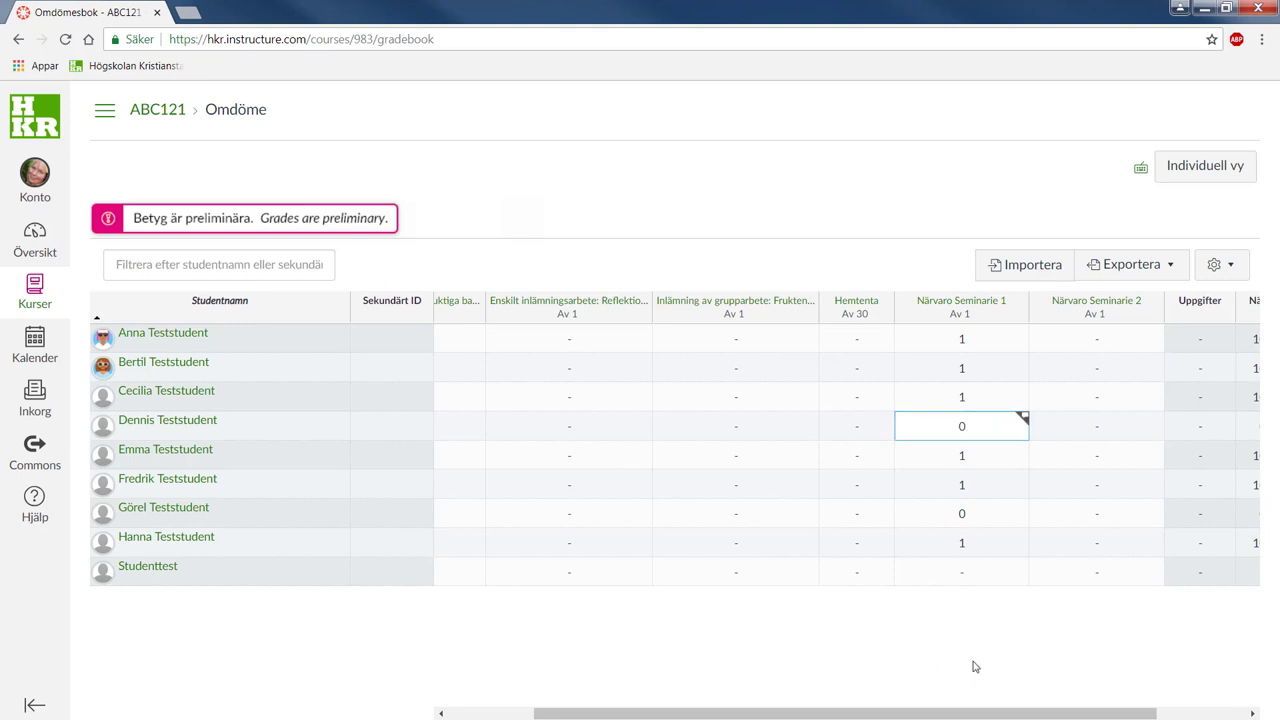
Start a message to the students who scored lower than 1 (Fick lägre poäng än) on Närvaro Seminarie 1.
left_click(1020, 316)
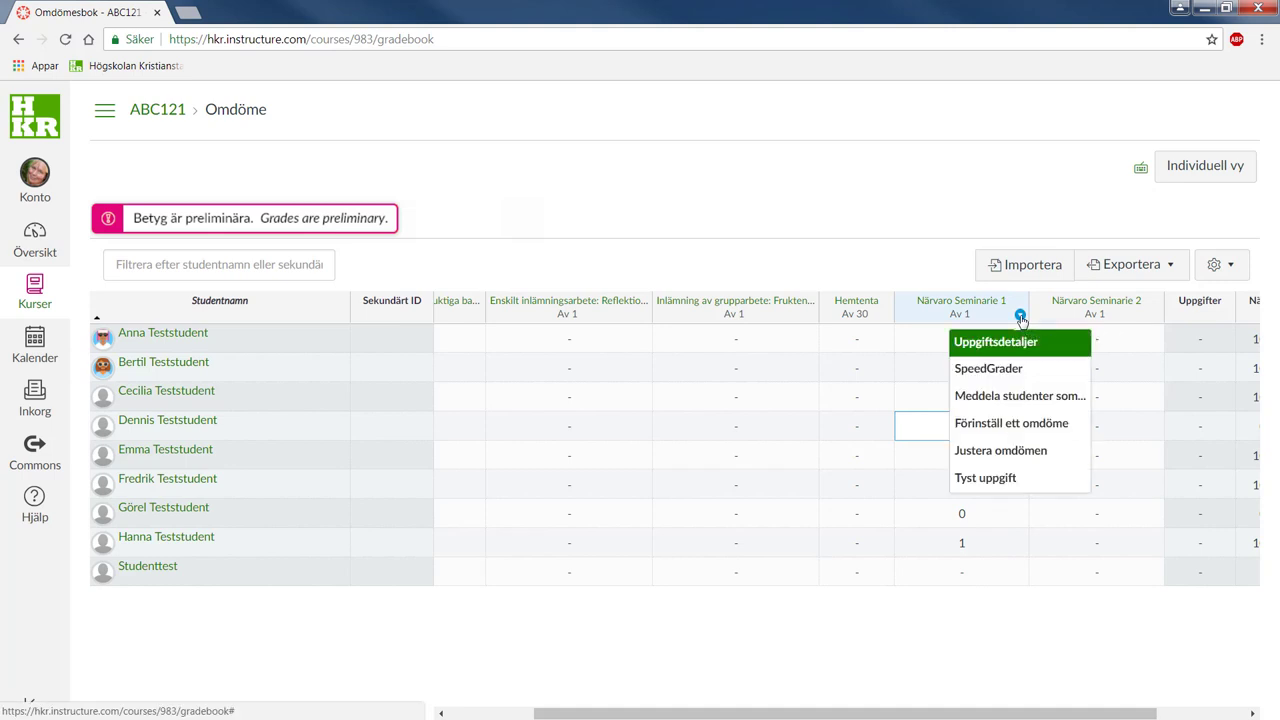
left_click(1007, 397)
left_click(550, 315)
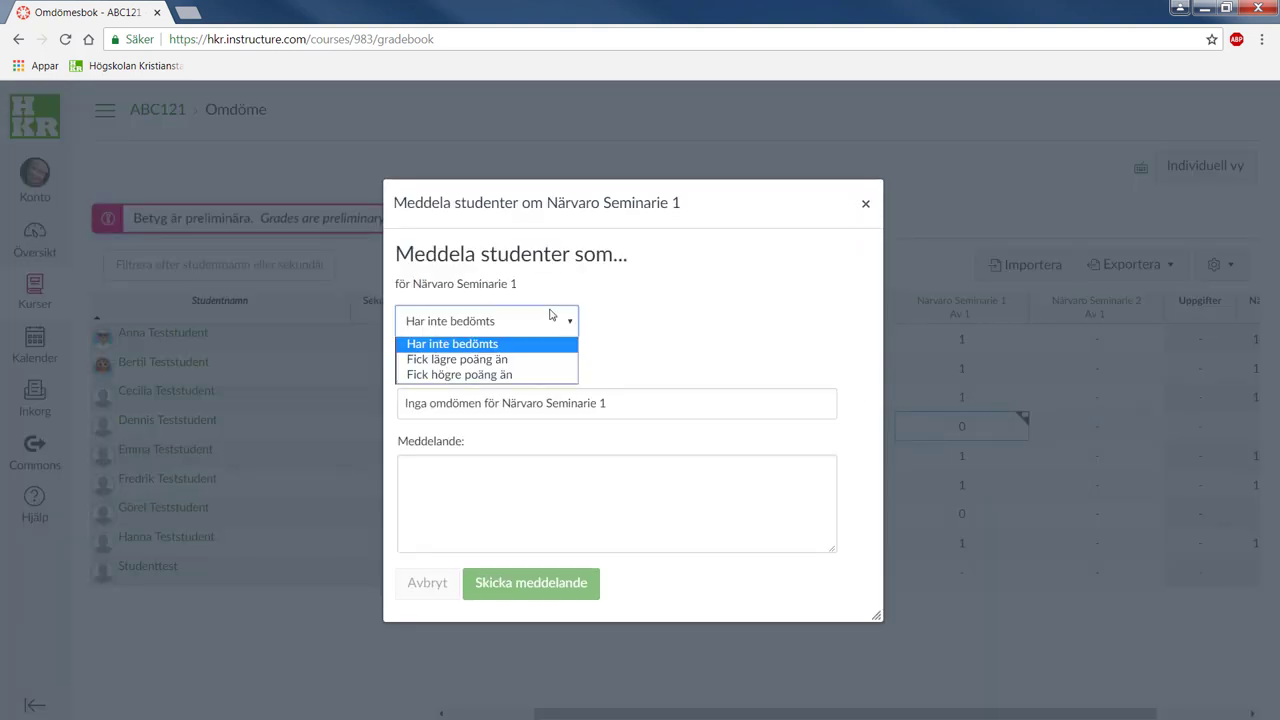
left_click(504, 360)
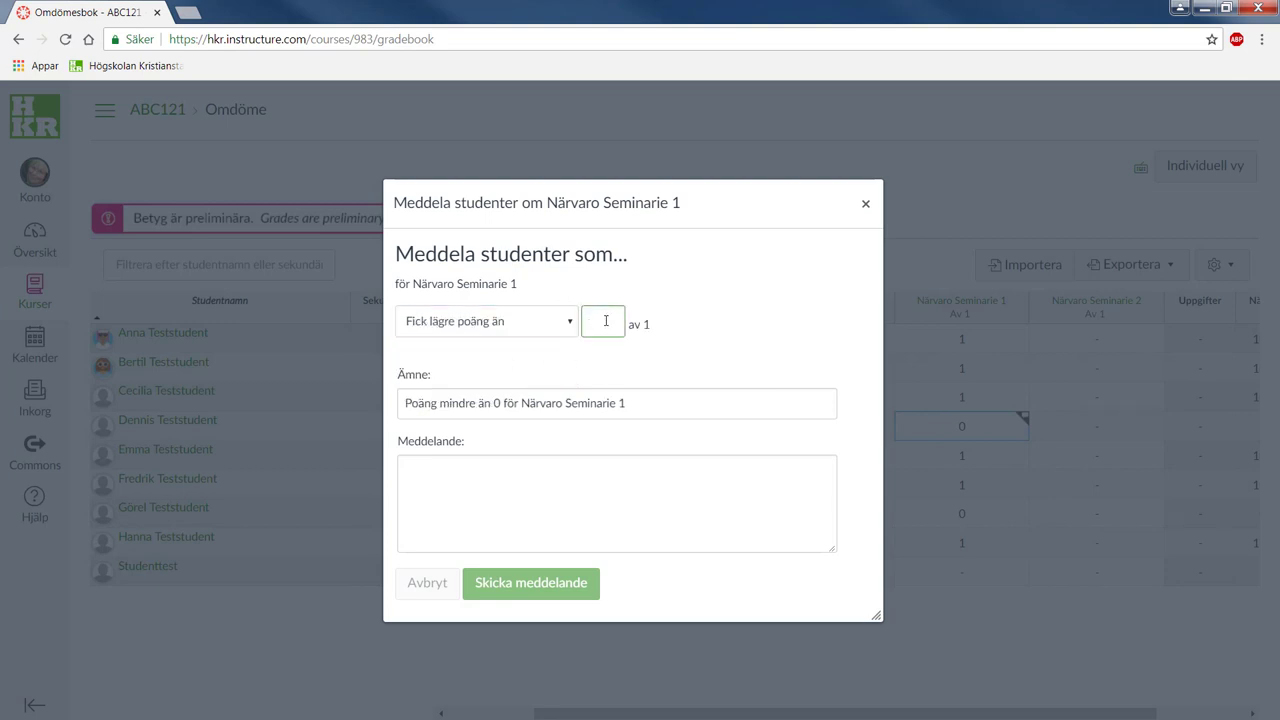
type("1")
Change the message's subject (Ämne) to "Komplettering för Seminarie 1".
left_click_drag(577, 449, 403, 458)
type("Komplettering ")
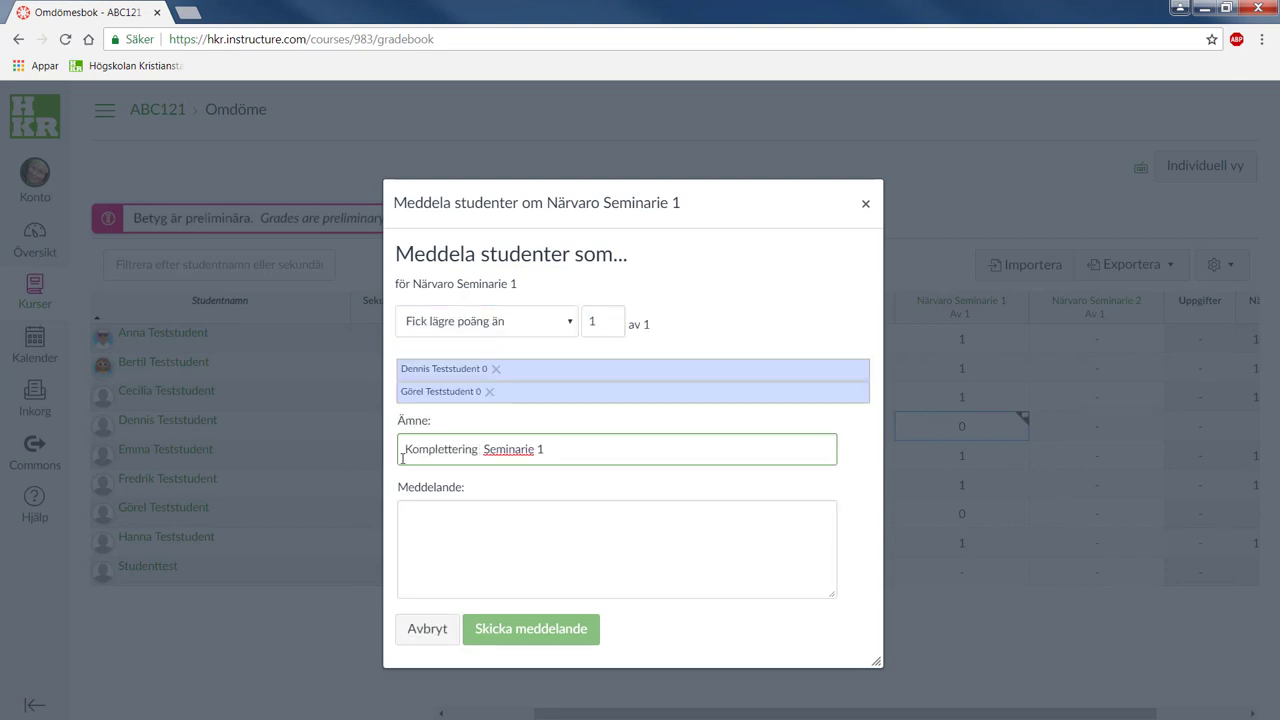
type("för")
Write the message "Hej, Eftersom du inte var närvarande på seminarie ett ska du komplettera genom att...." and send it.
left_click(434, 530)
type("nom att")
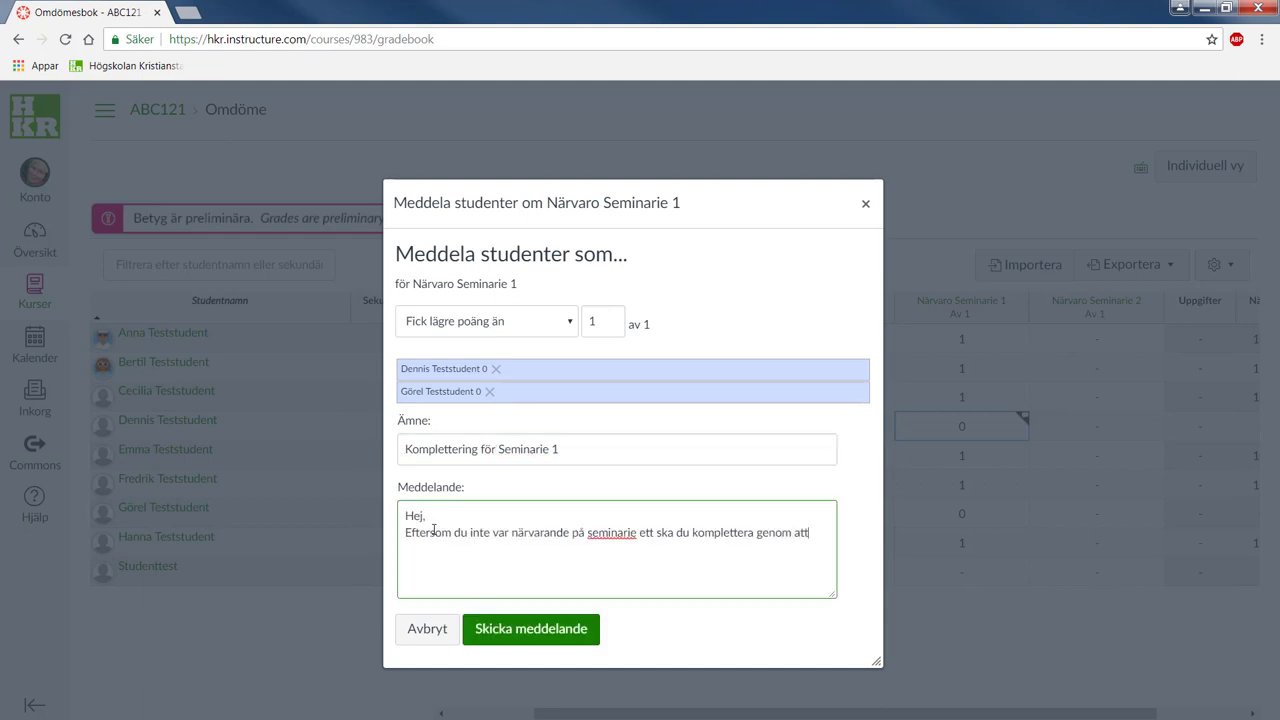
type("....")
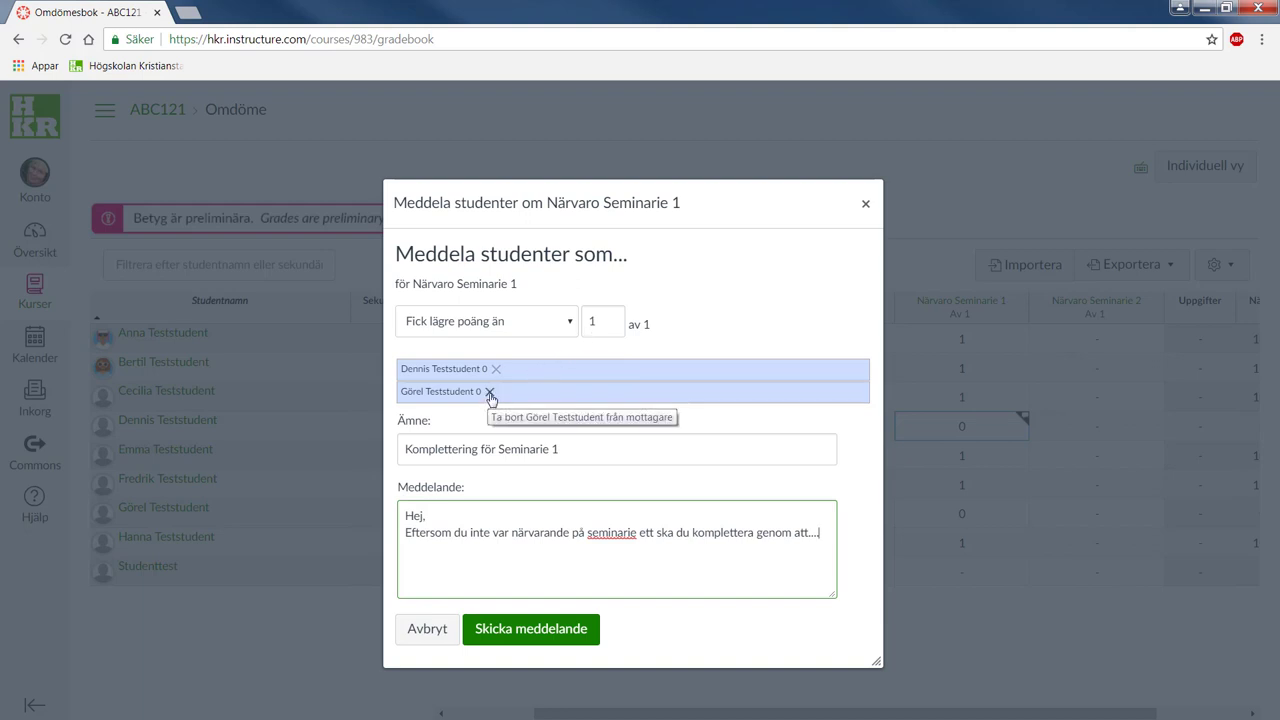
left_click(557, 629)
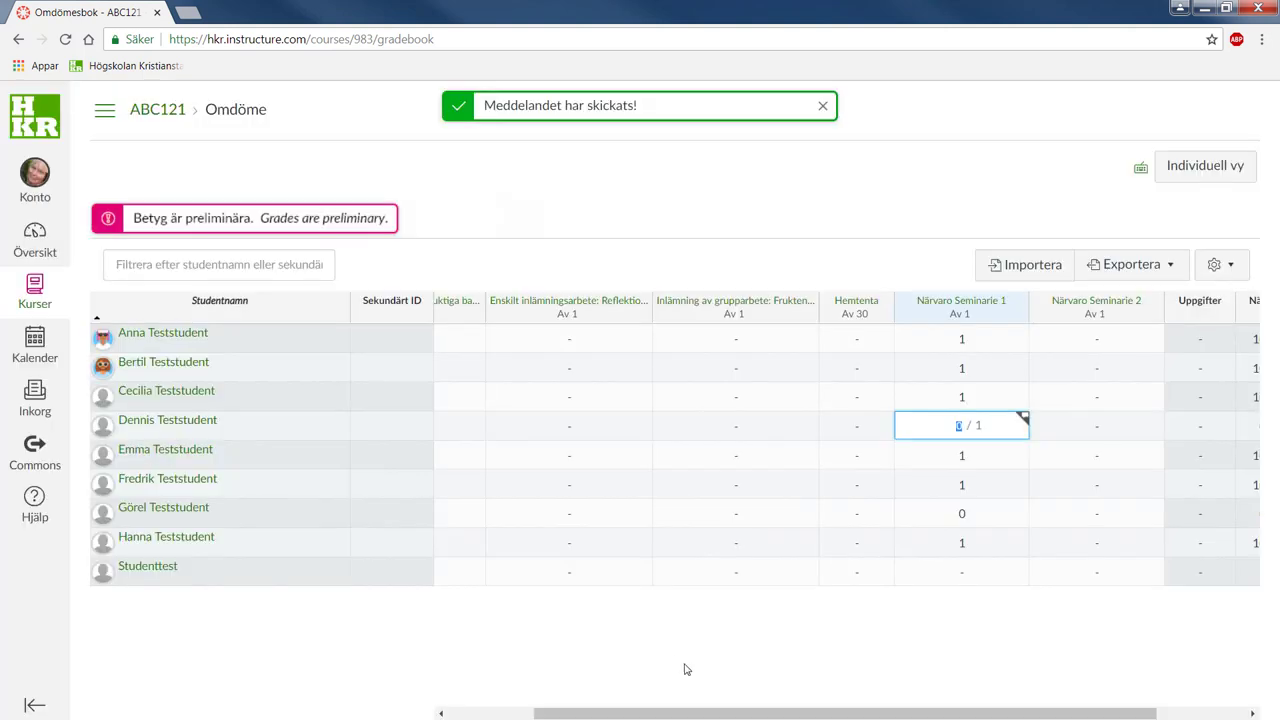
Examine the Närvaro and Total columns at the end of the gradebook.
scroll(850, 716, "left", 2)
left_click_drag(850, 716, 1000, 716)
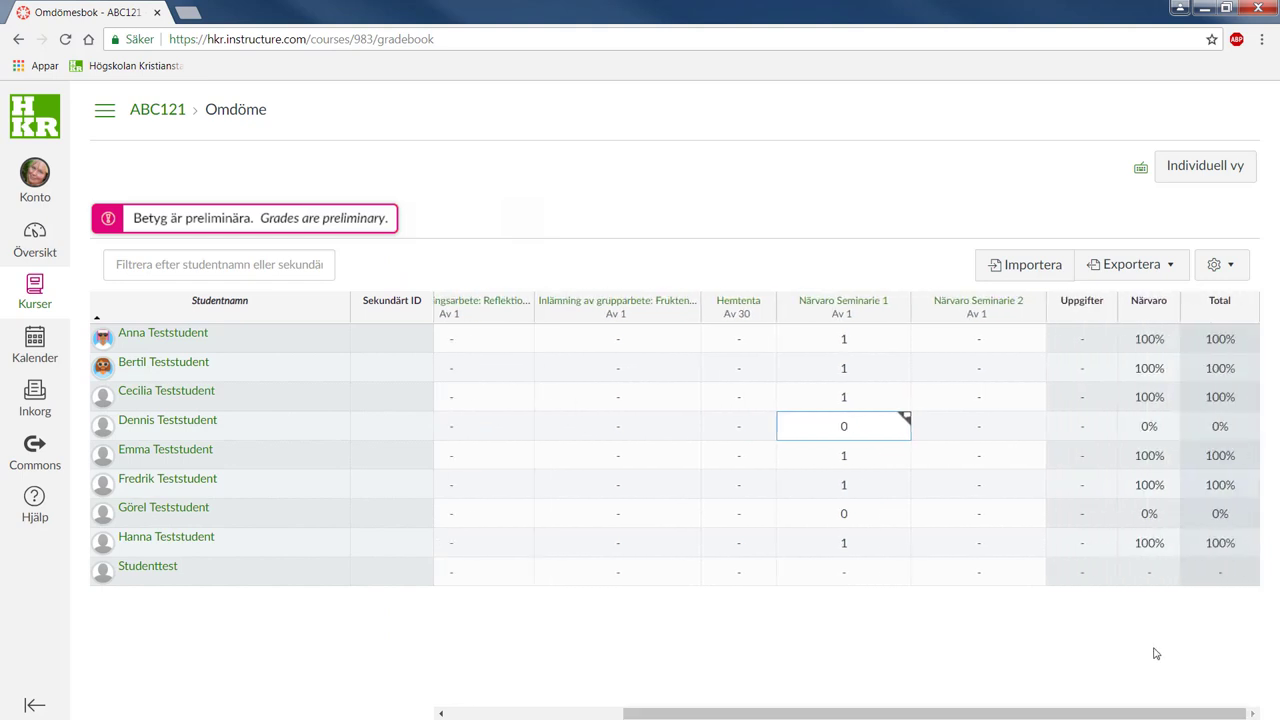